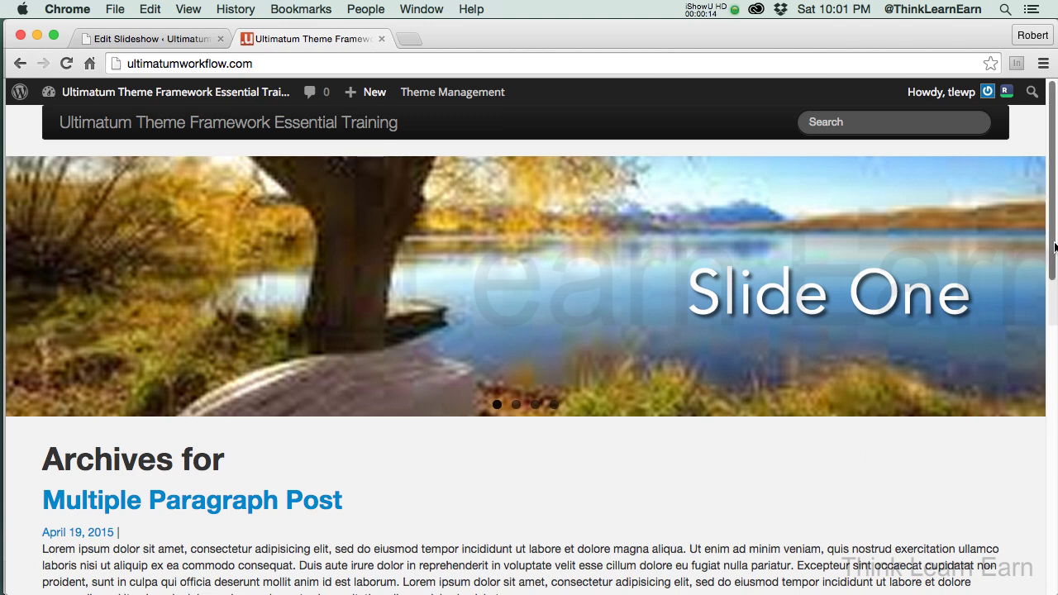
# Step: Go to the list of all pages in the site admin and view the Headers Page on the live site
pyautogui.moveTo(1051, 248); pyautogui.dragTo(1051, 249)
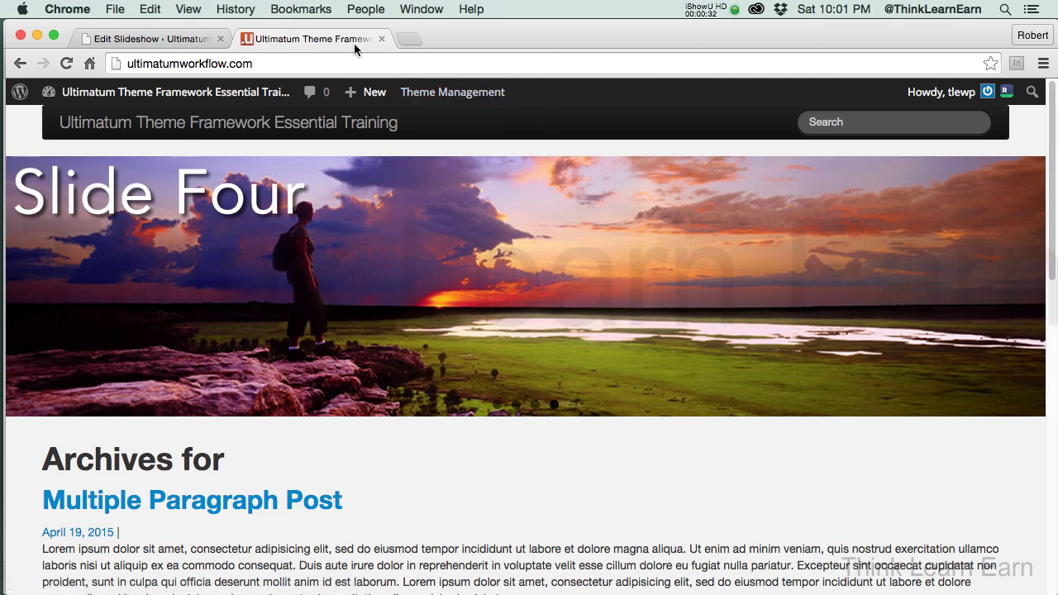
pyautogui.click(182, 41)
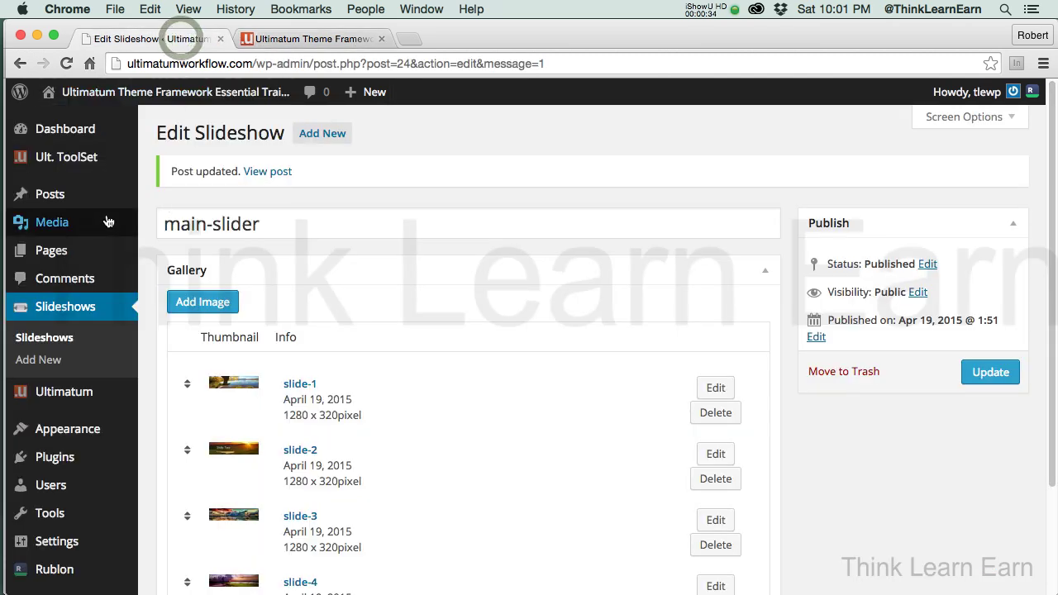
pyautogui.moveTo(83, 207)
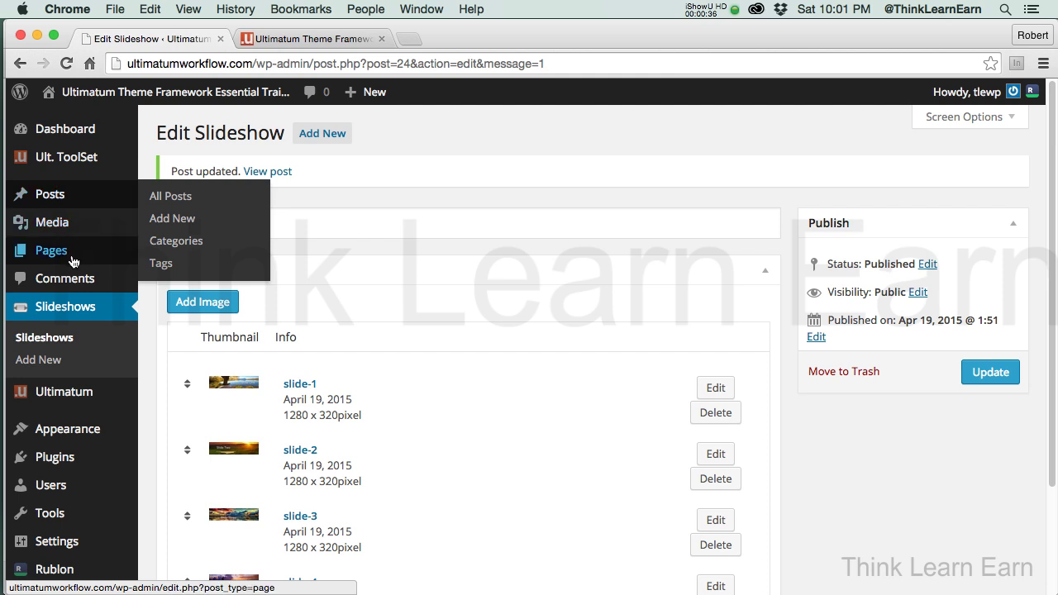
pyautogui.moveTo(76, 259)
pyautogui.click(163, 256)
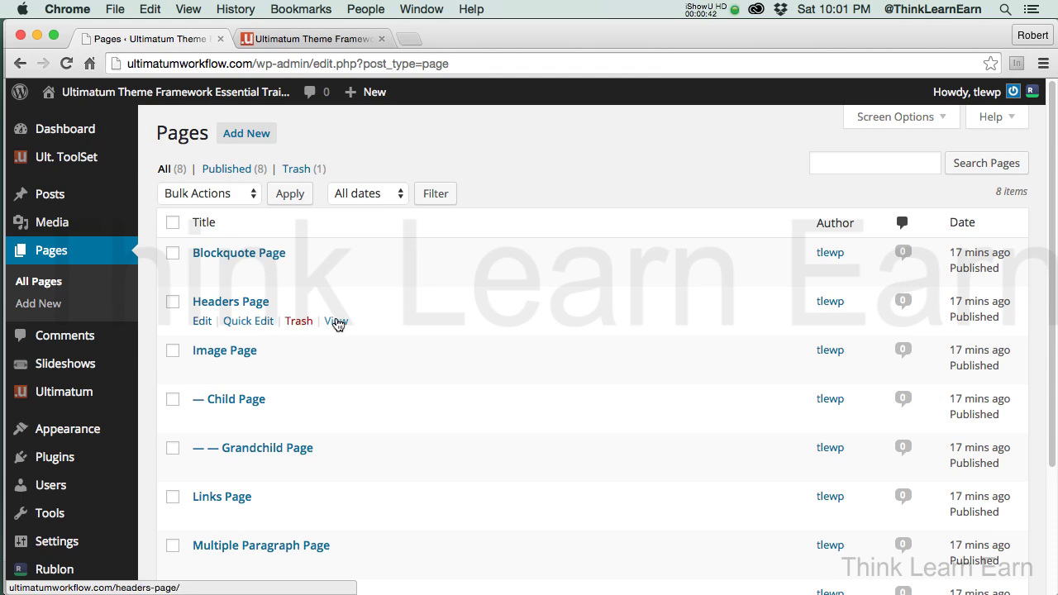
pyautogui.click(336, 322)
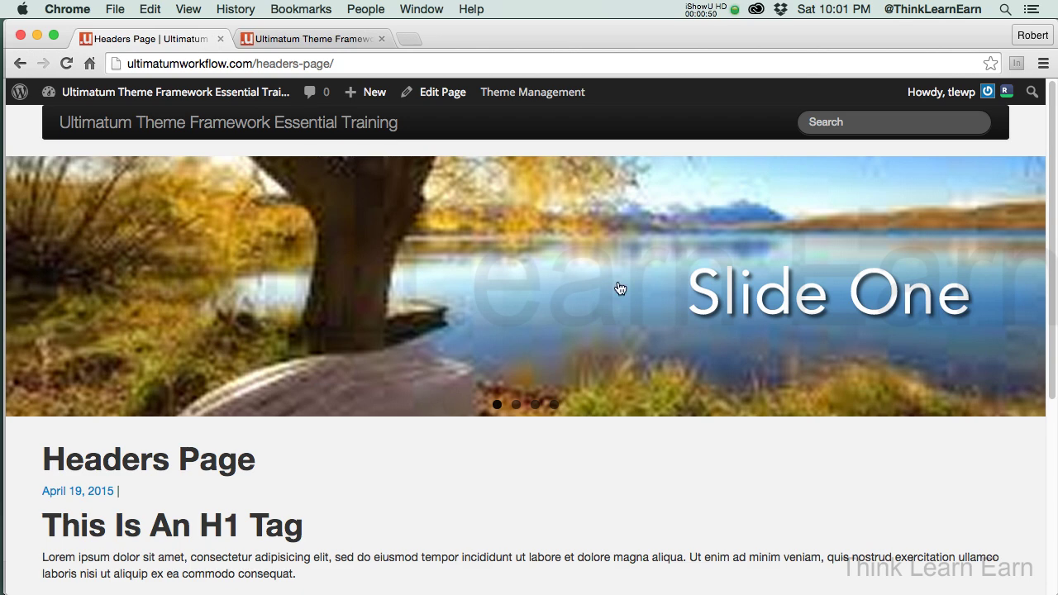
# Step: Go from the Headers Page's layout editor to the Basic Template layouts list and clone Full Width Layout
pyautogui.moveTo(482, 88)
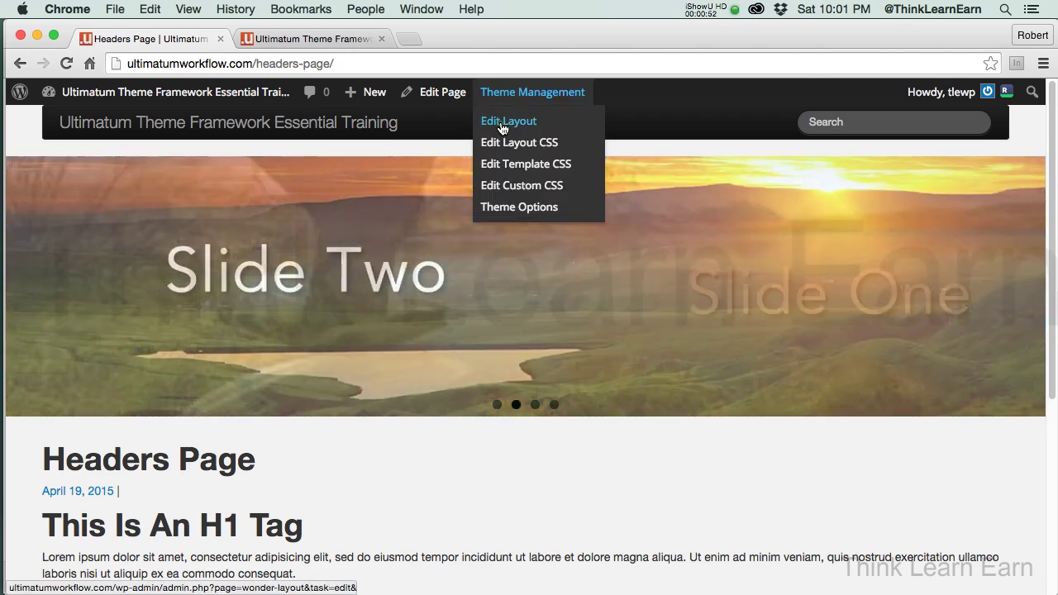
pyautogui.click(502, 122)
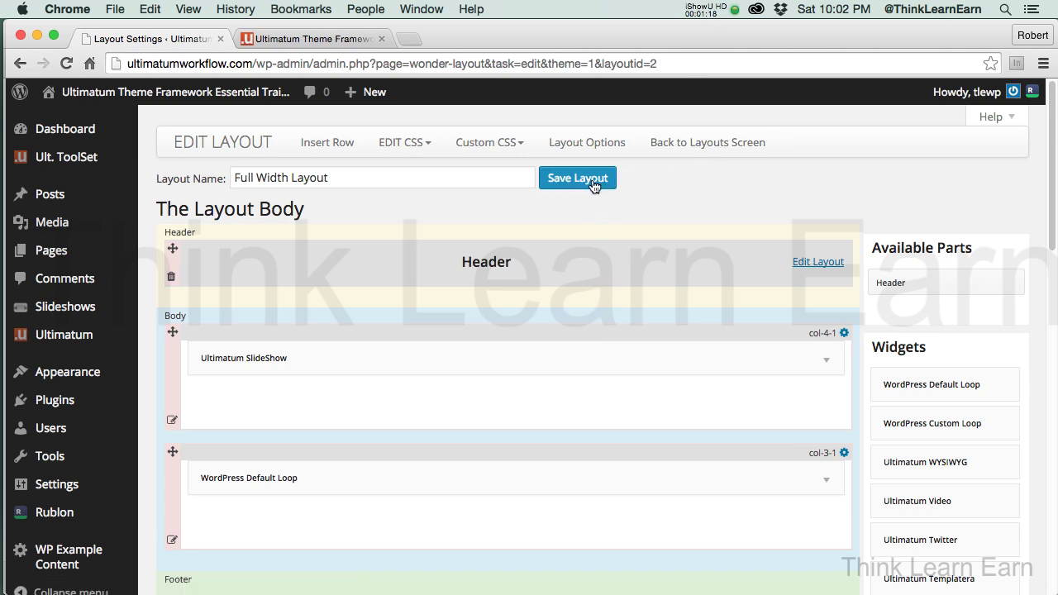
pyautogui.click(685, 144)
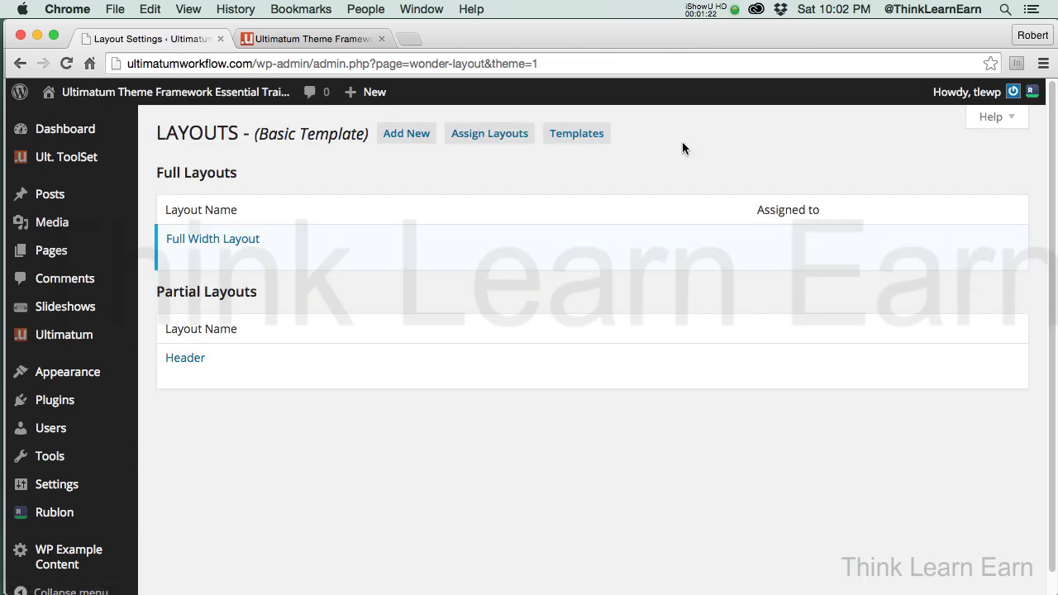
pyautogui.moveTo(234, 246)
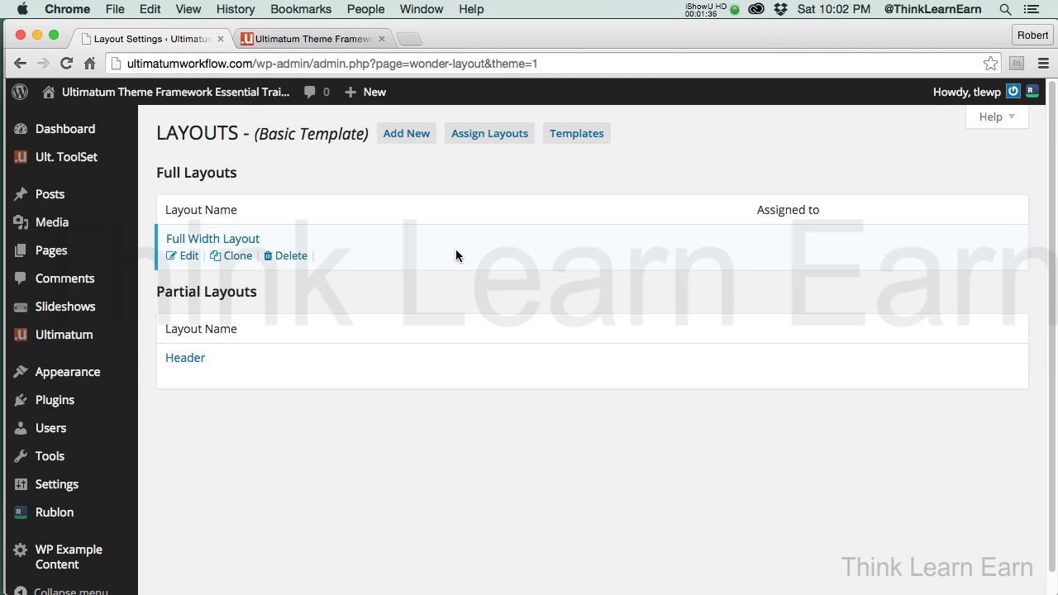
pyautogui.click(239, 257)
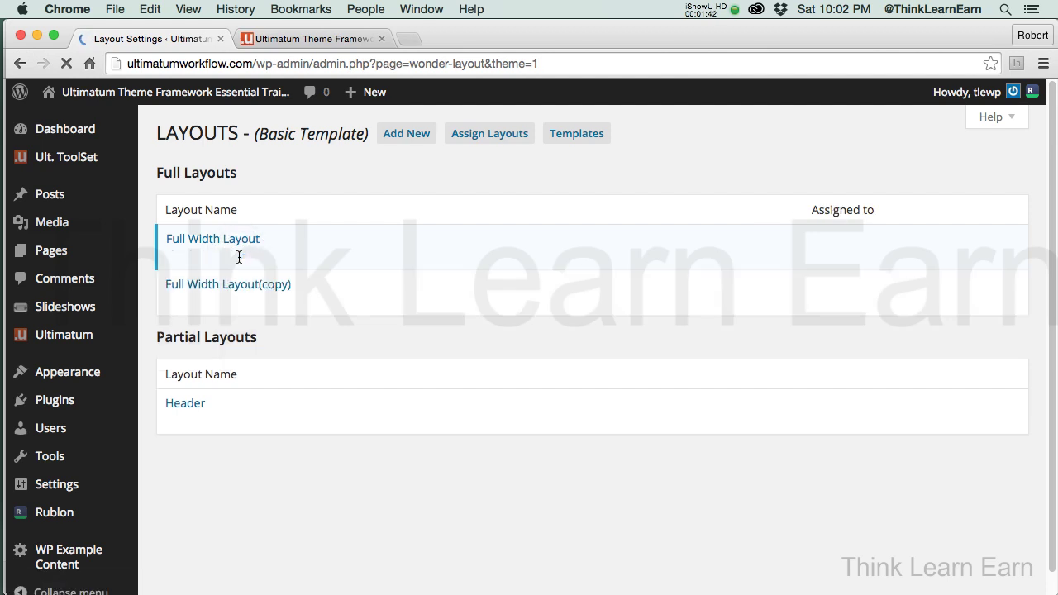
# Step: Open the copied Full Width Layout for editing, rename it "two" and save the layout
pyautogui.moveTo(217, 291)
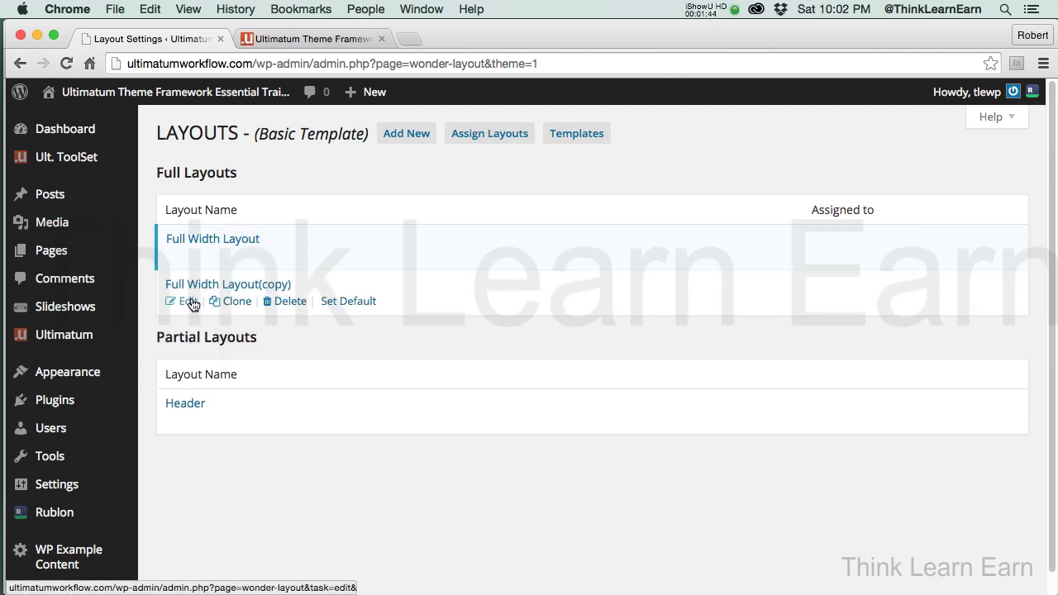
pyautogui.click(189, 302)
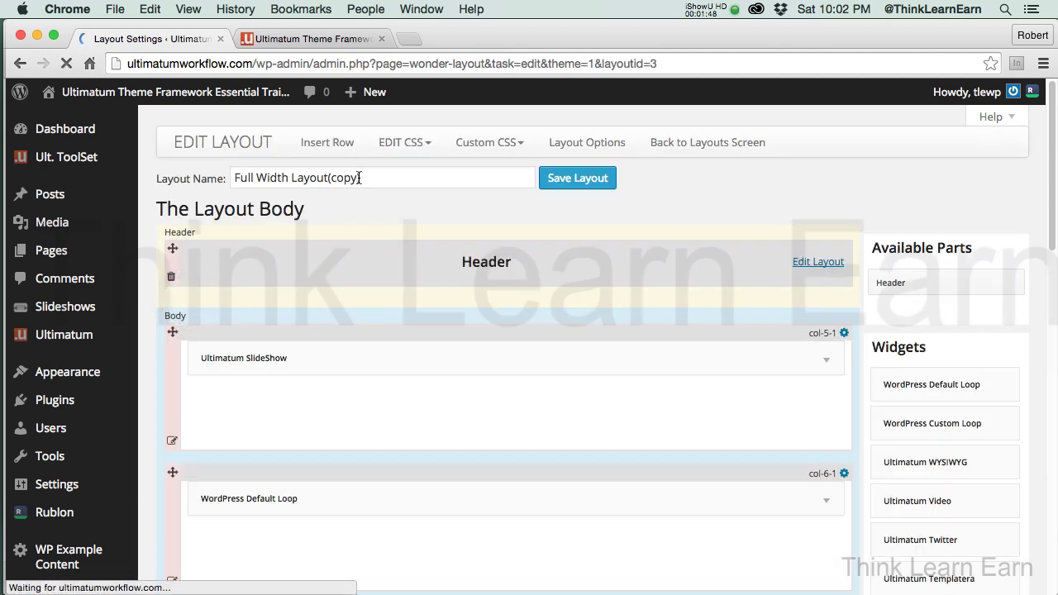
pyautogui.tripleClick(369, 177)
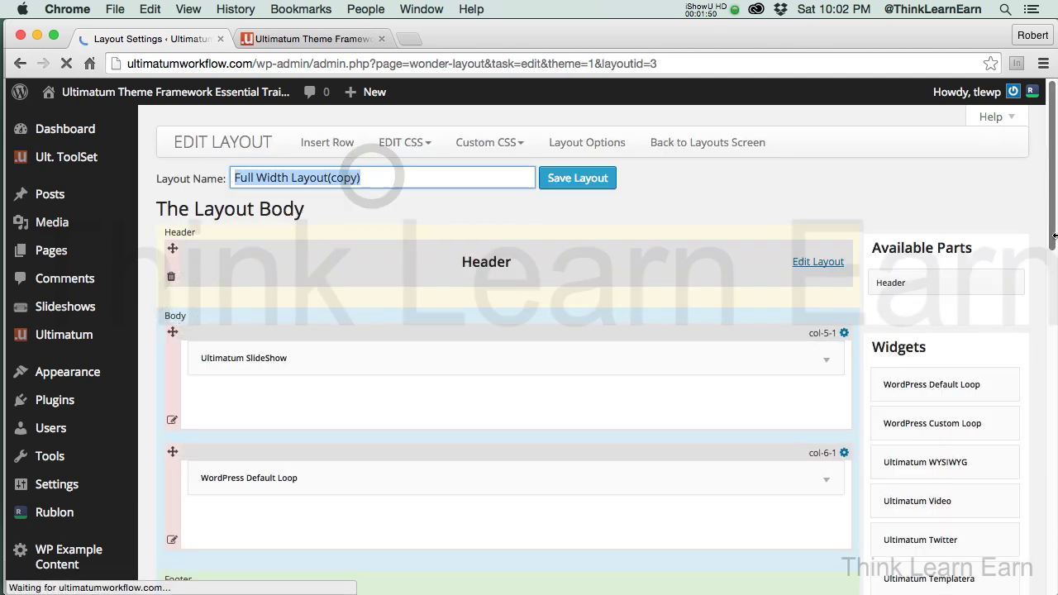
pyautogui.write('two')
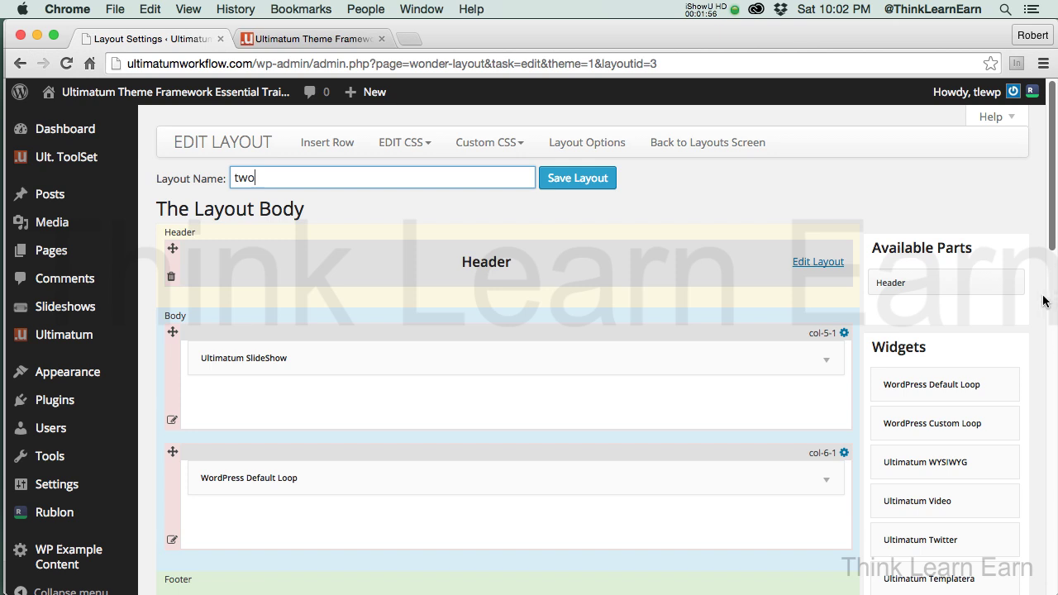
pyautogui.click(605, 184)
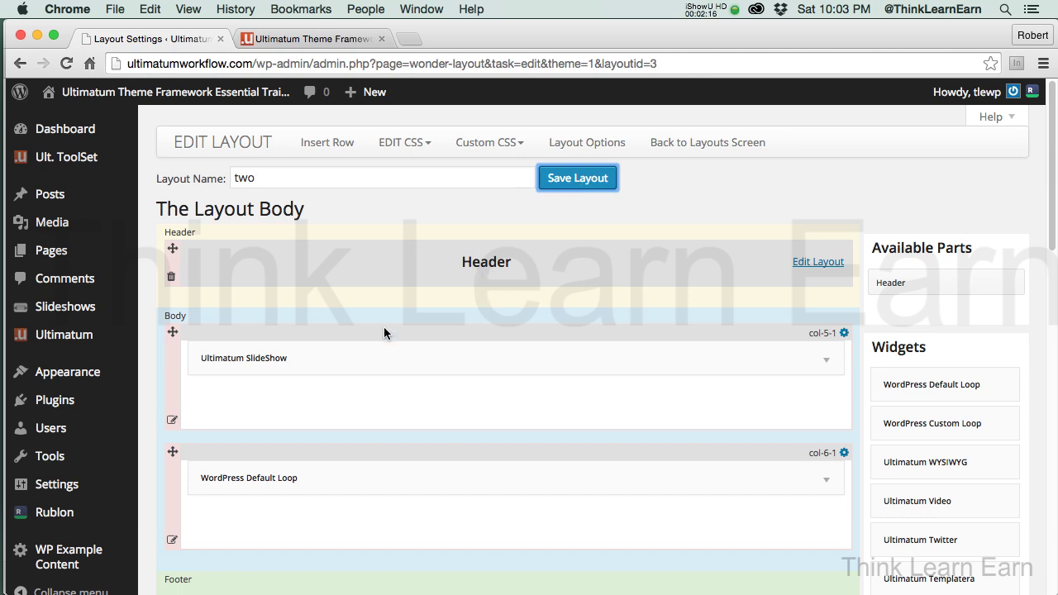
# Step: Start a new slideshow and title it "slider-two"
pyautogui.moveTo(64, 315)
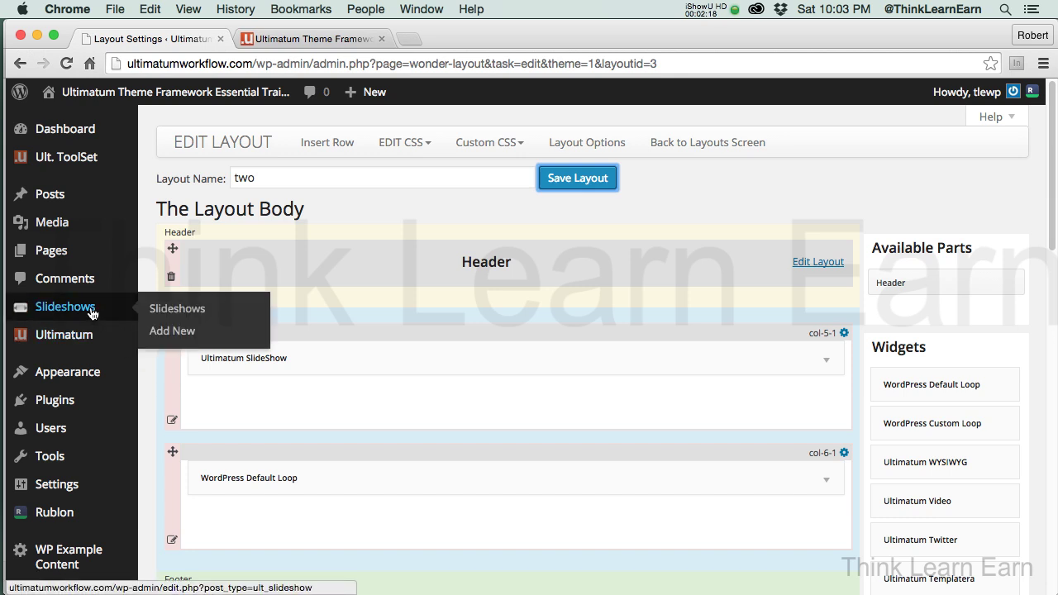
pyautogui.click(169, 331)
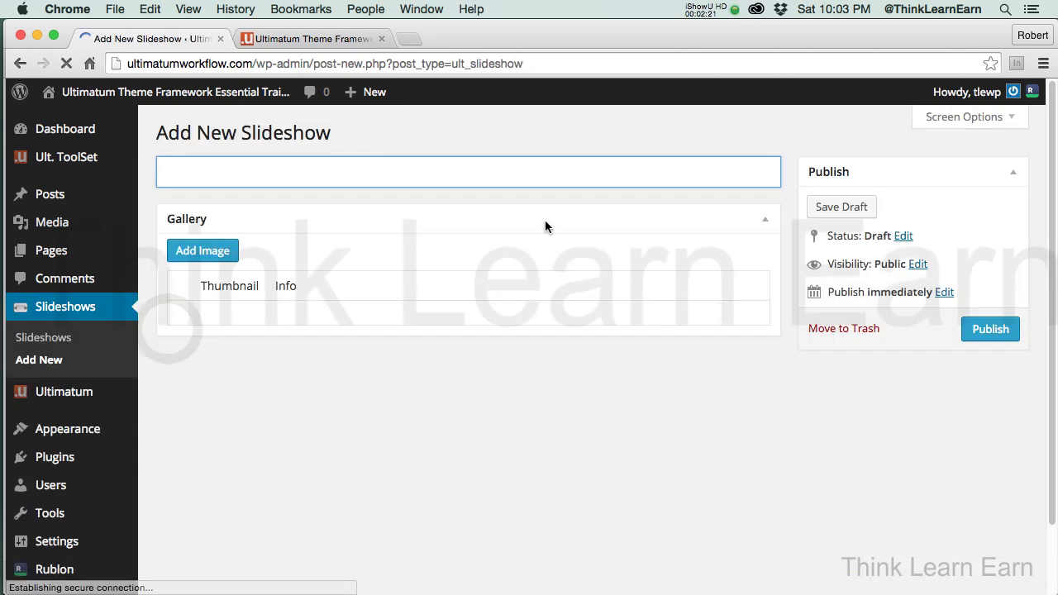
pyautogui.click(373, 174)
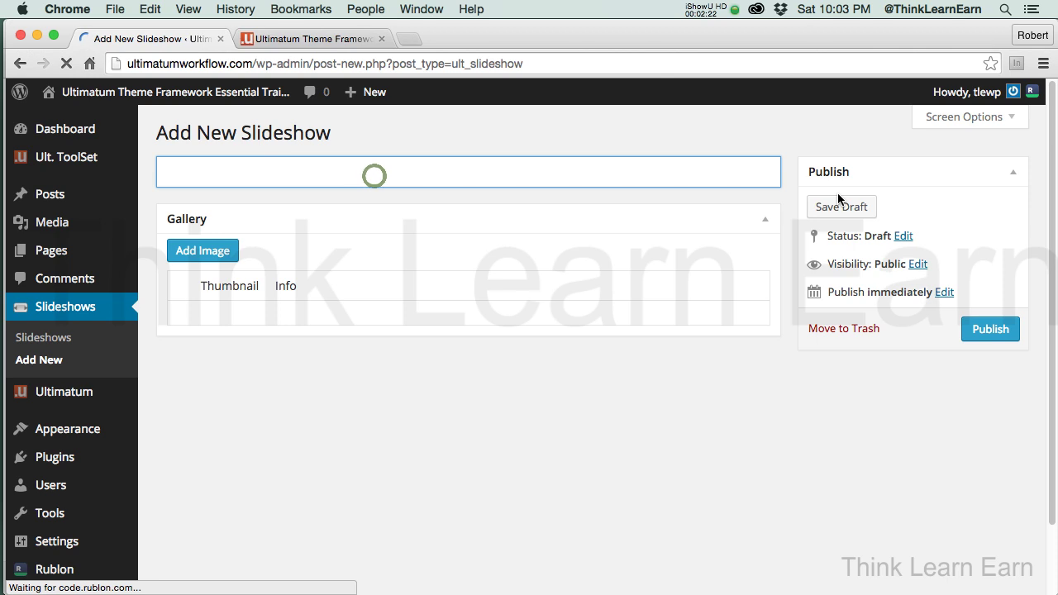
pyautogui.write('Slider-')
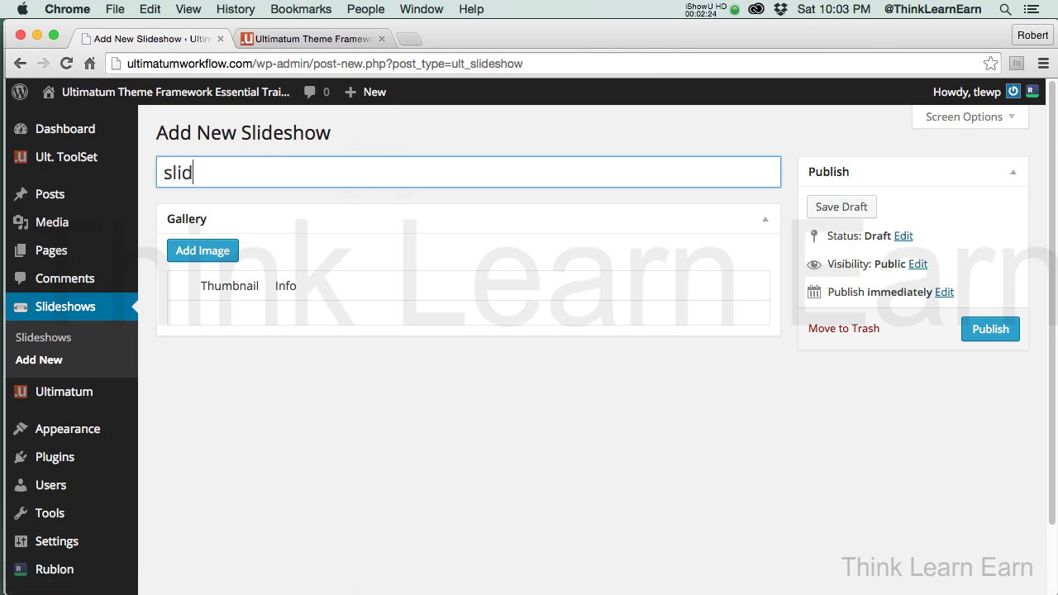
pyautogui.write('two')
# Step: Add the media library images to the slider-two gallery in the order slide-3, slide-4, slide-1, slide-2
pyautogui.click(229, 255)
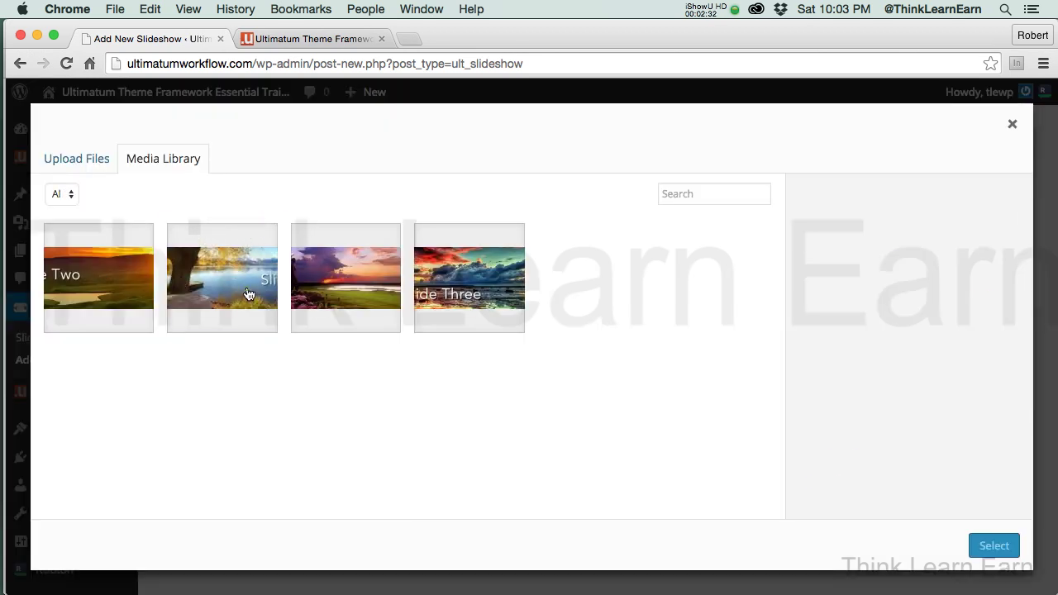
pyautogui.click(248, 293)
pyautogui.click(346, 304)
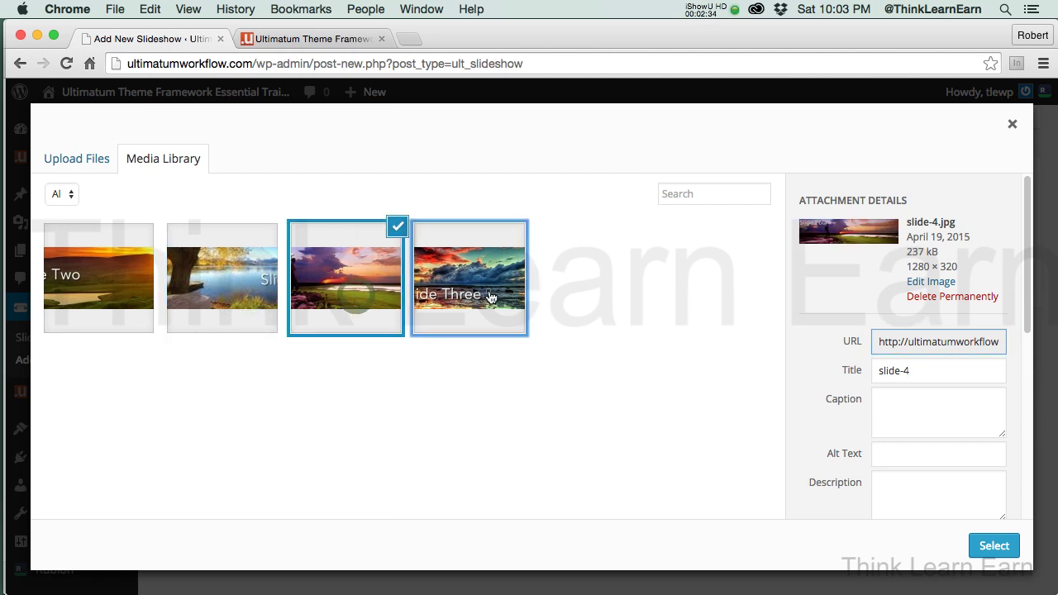
pyautogui.click(491, 296)
pyautogui.click(364, 283)
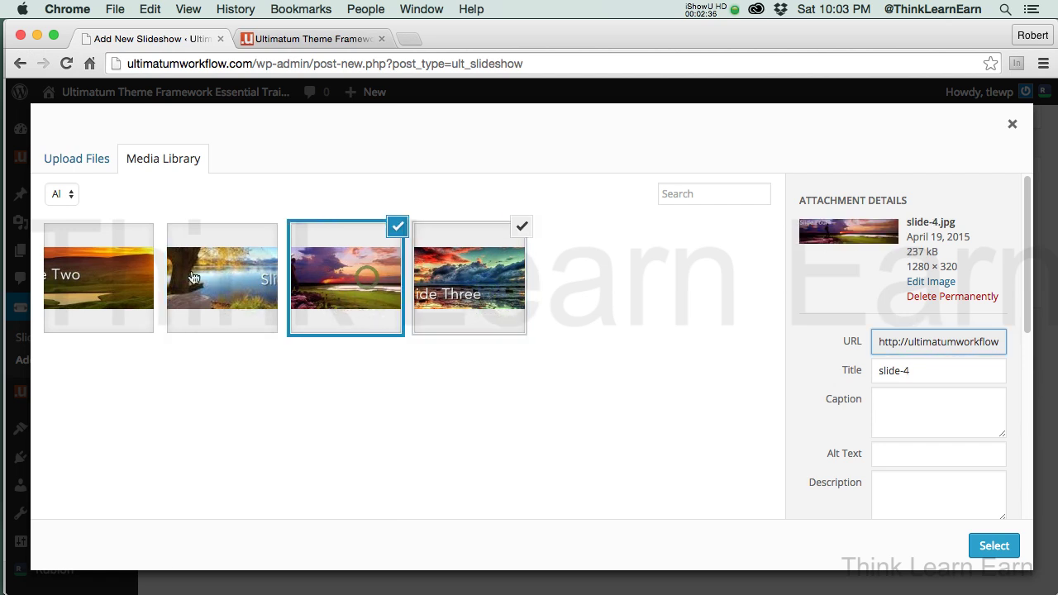
pyautogui.click(192, 278)
pyautogui.click(118, 273)
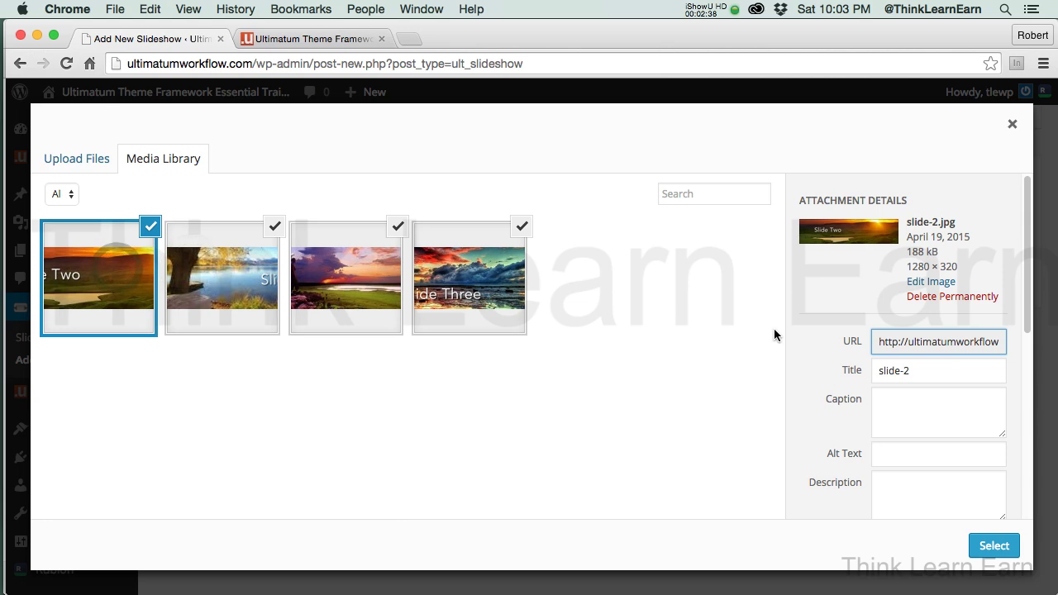
pyautogui.click(994, 546)
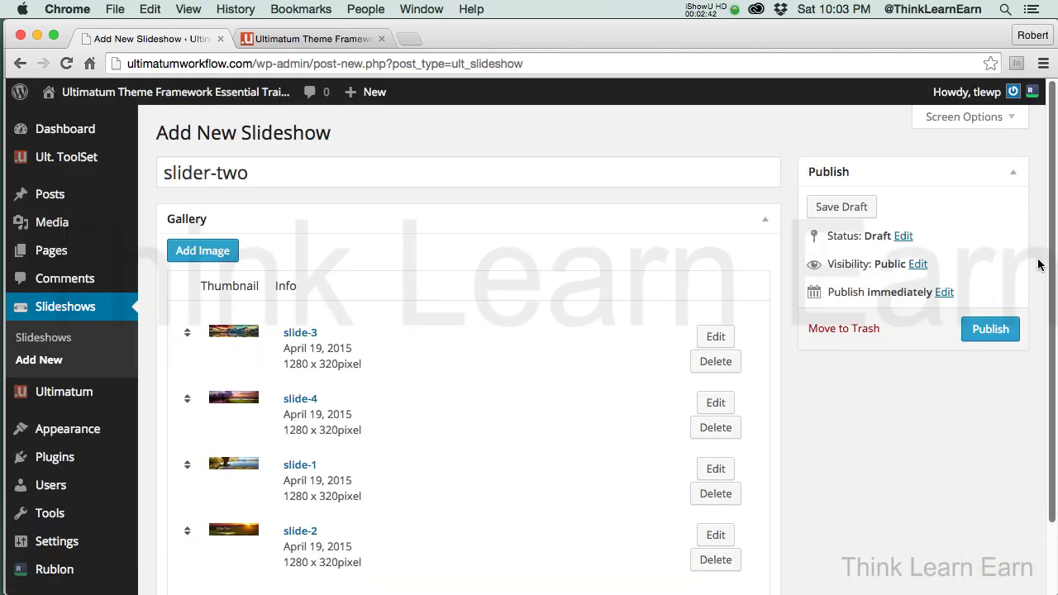
# Step: Move slide-2 to the first position in the slider-two gallery and publish the slideshow
pyautogui.scroll(-3, 1040, 264)
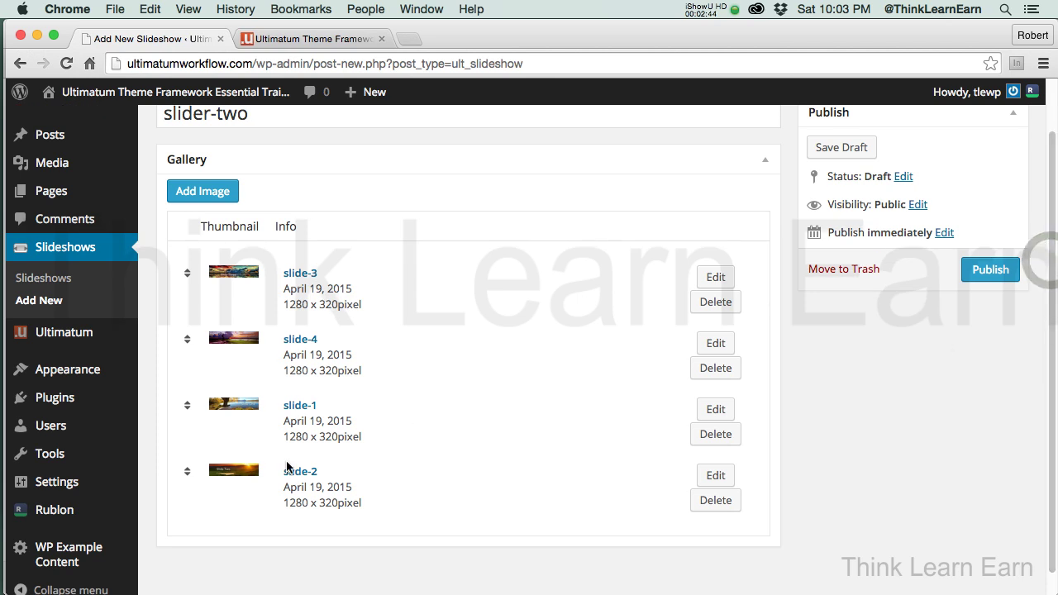
pyautogui.moveTo(187, 472); pyautogui.dragTo(199, 271)
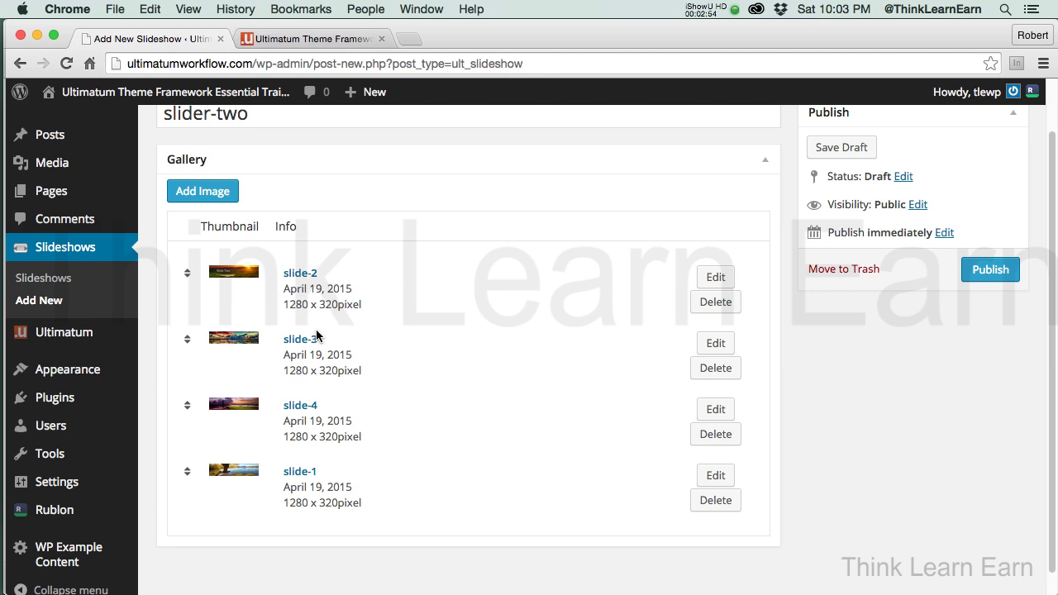
pyautogui.click(991, 269)
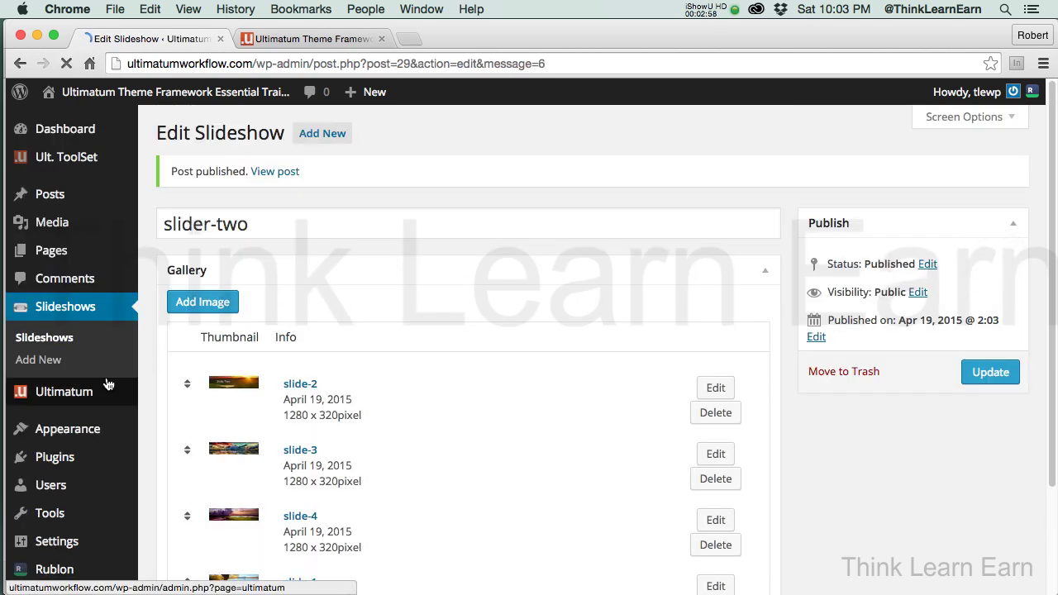
# Step: Start another new slideshow and title it "slide-three"
pyautogui.click(55, 368)
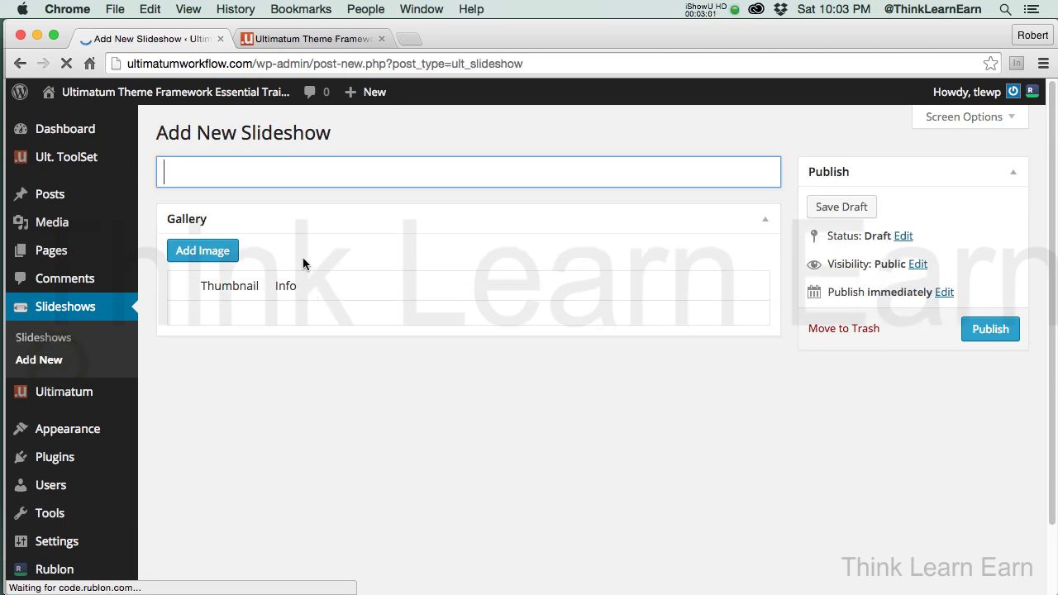
pyautogui.click(254, 173)
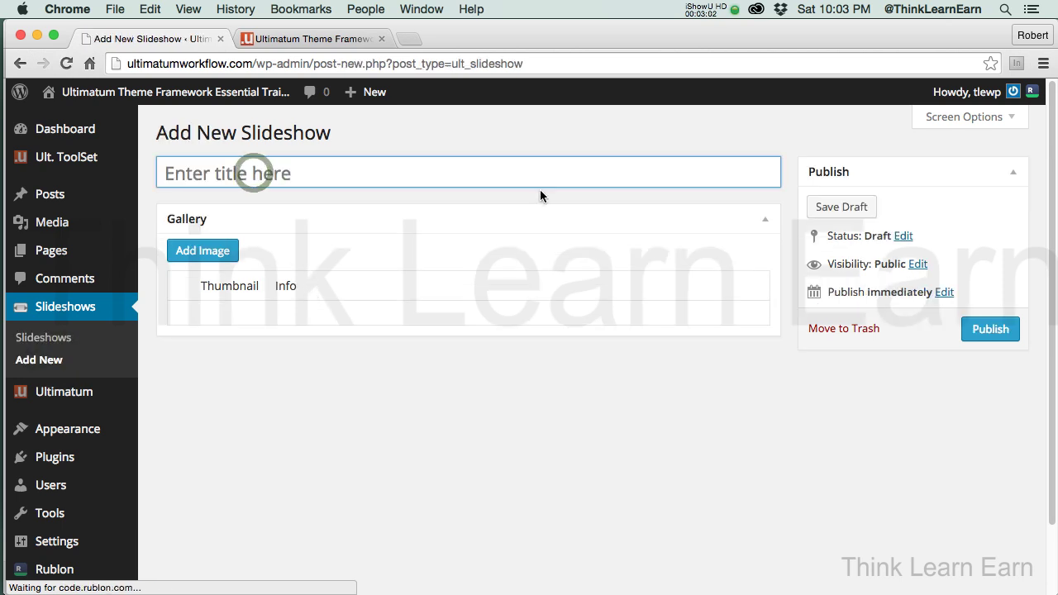
pyautogui.write('Slide')
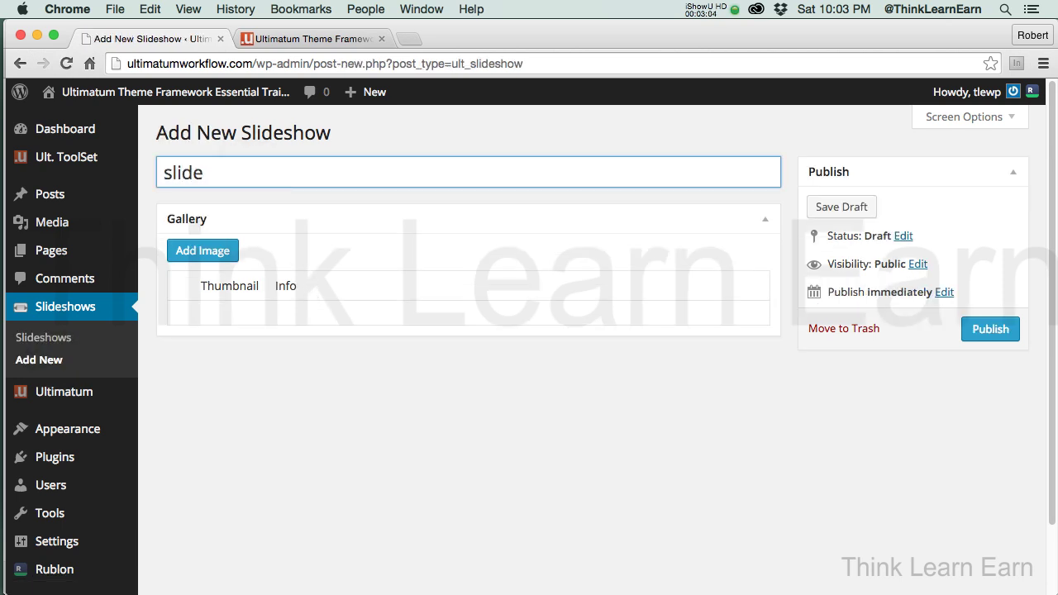
pyautogui.write('-three')
# Step: Add the slide-3, slide-4, slide-1 and slide-2 images from the media library to the slide-three gallery
pyautogui.click(206, 251)
pyautogui.click(473, 307)
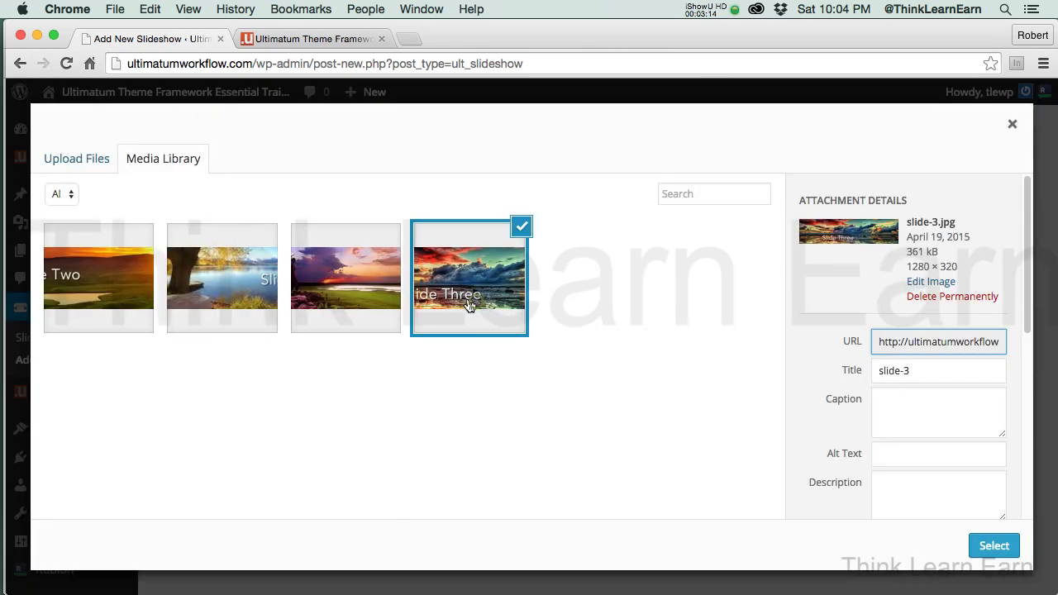
pyautogui.click(357, 294)
pyautogui.click(221, 281)
pyautogui.click(98, 281)
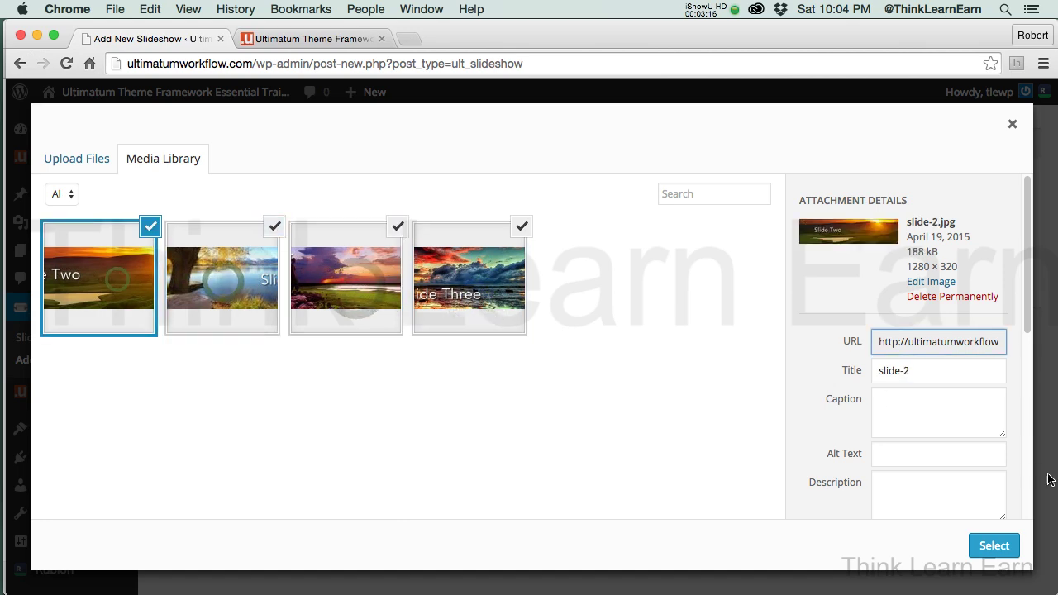
pyautogui.click(1007, 545)
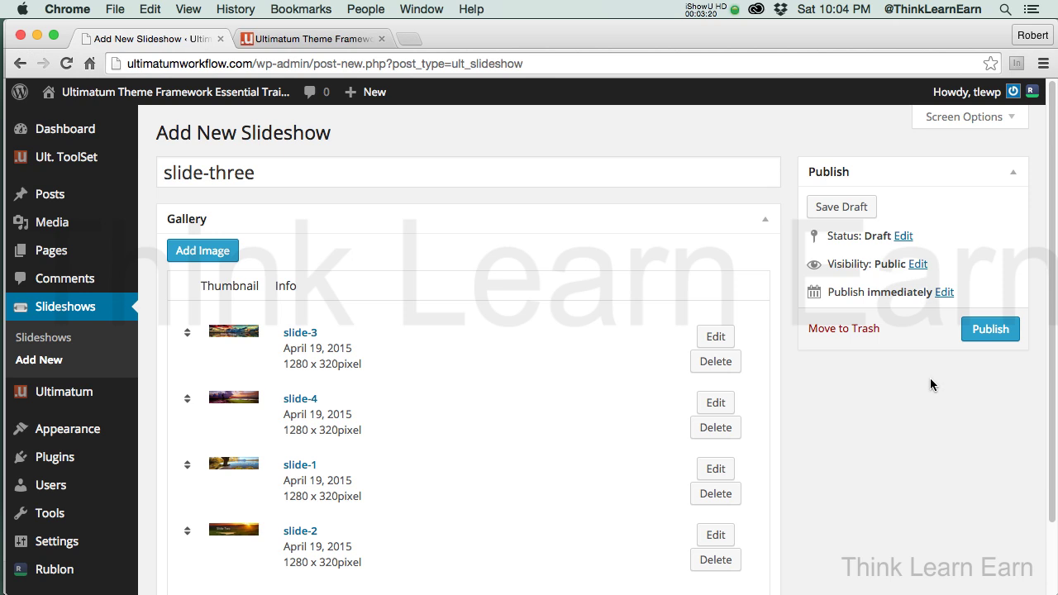
# Step: Publish the slide-three slideshow and return to the list of all slideshows
pyautogui.click(989, 330)
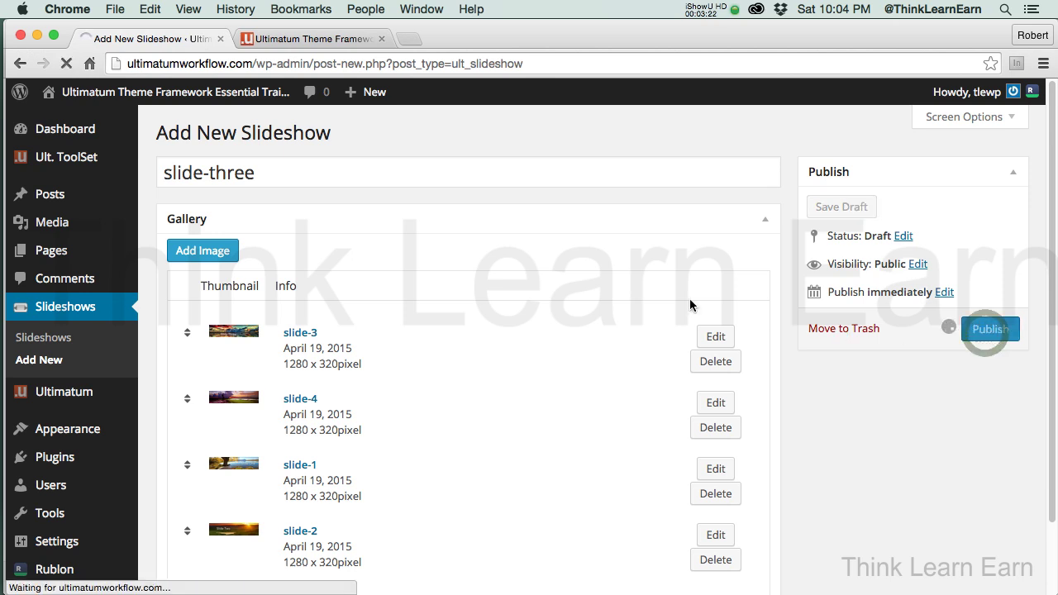
pyautogui.click(77, 341)
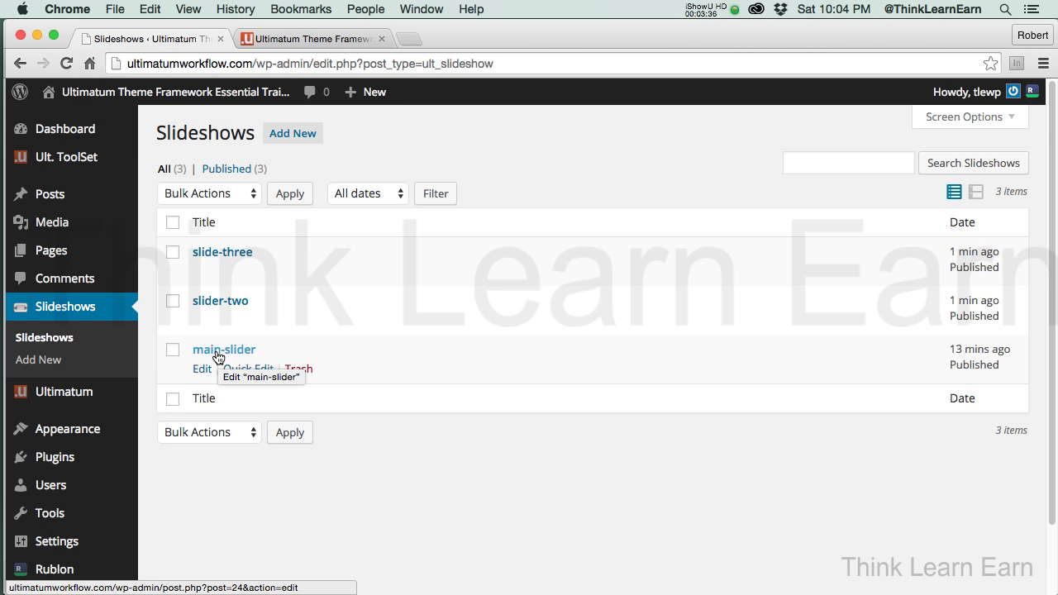
# Step: Go from the site's front page to the Basic Template layouts list and clone layout "two"
pyautogui.click(339, 40)
pyautogui.moveTo(455, 97)
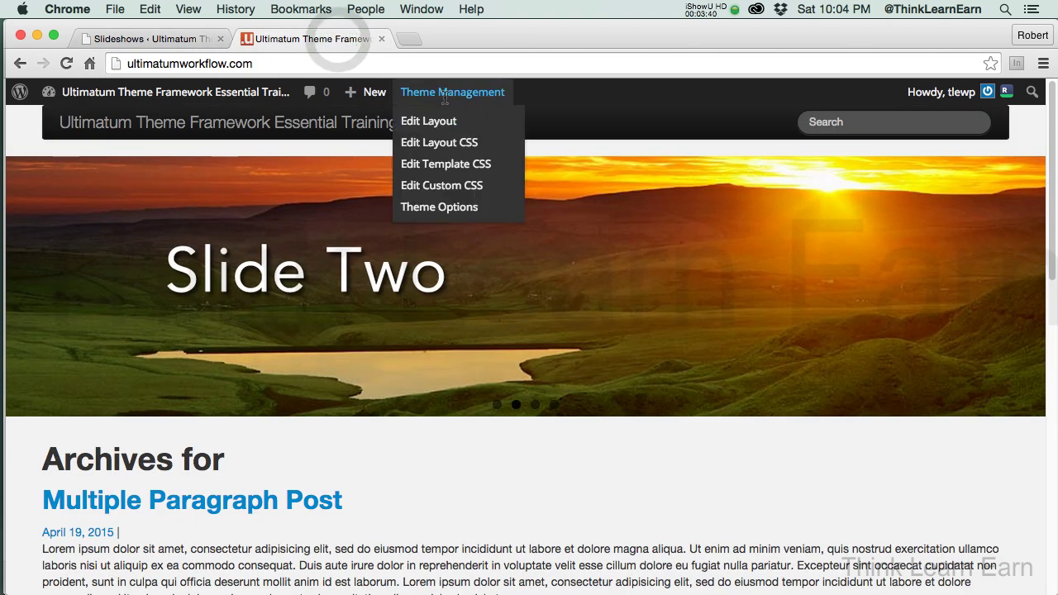
pyautogui.click(431, 122)
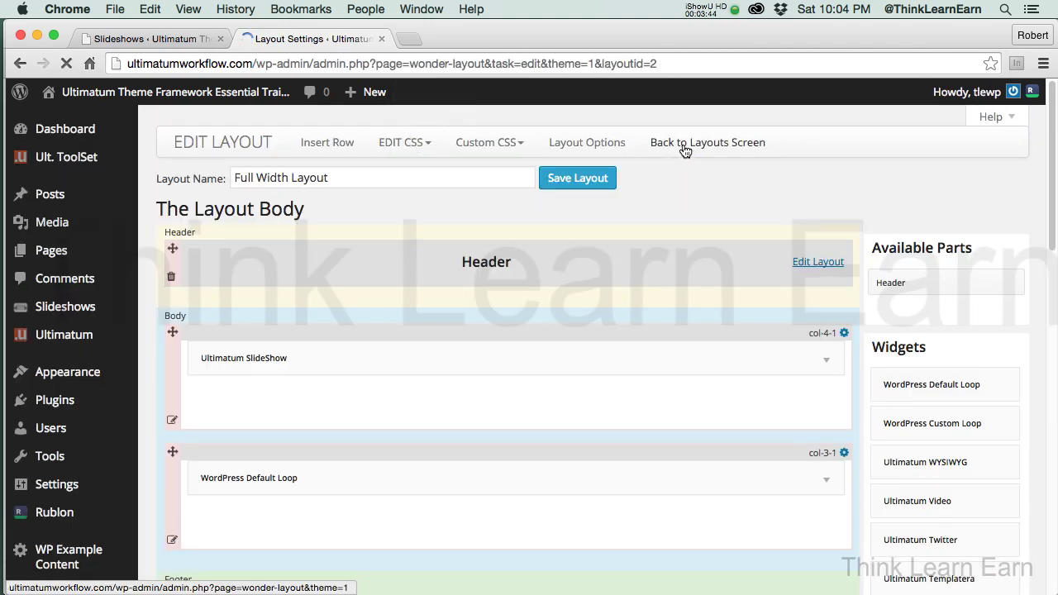
pyautogui.click(683, 143)
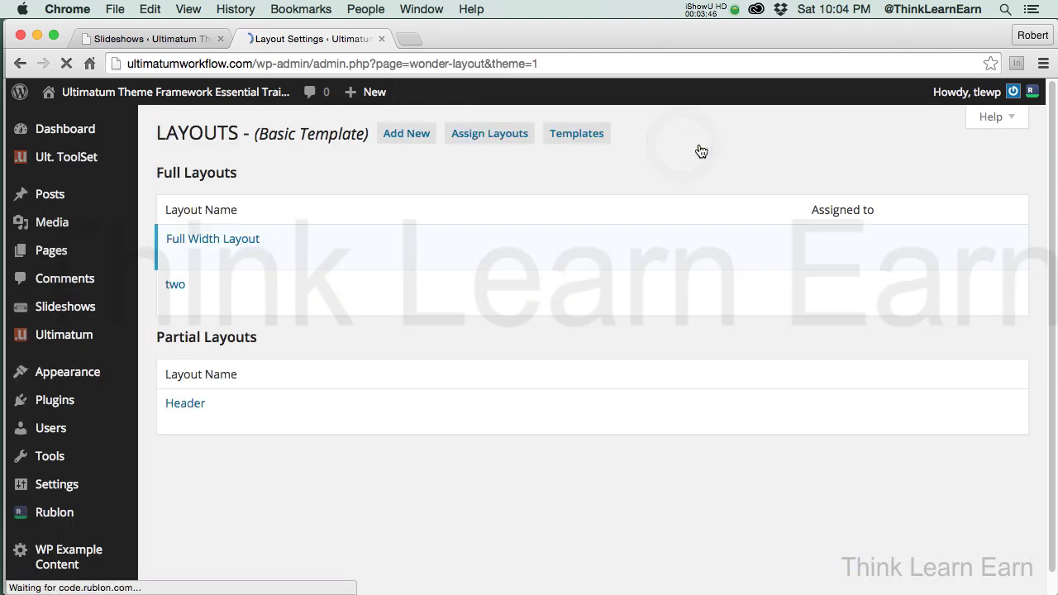
pyautogui.moveTo(177, 303)
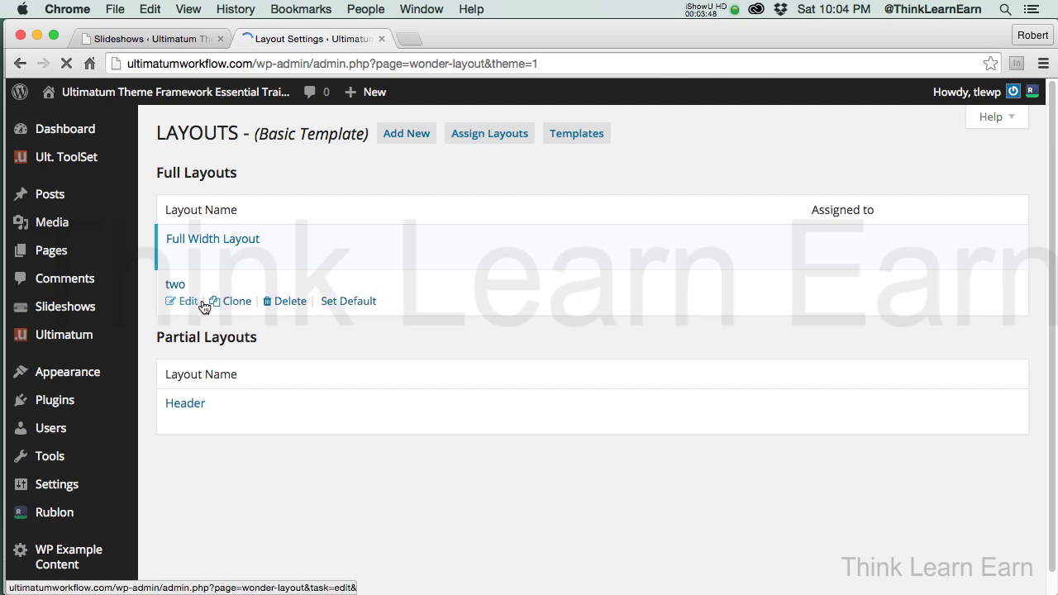
pyautogui.click(237, 301)
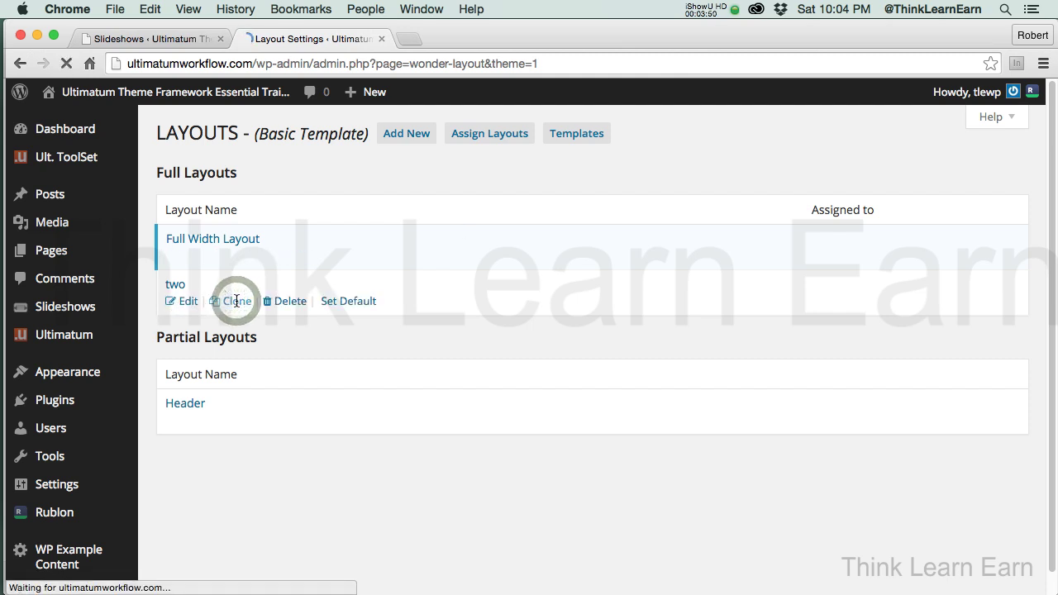
pyautogui.moveTo(213, 328)
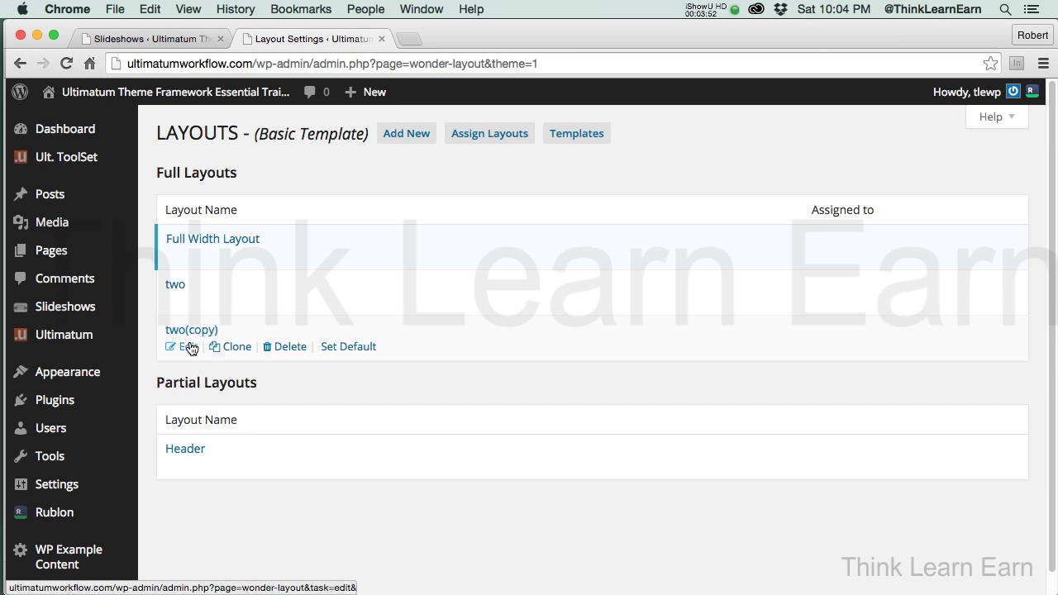
# Step: Rename the cloned layout "two(copy)" as "three" and save it
pyautogui.click(189, 345)
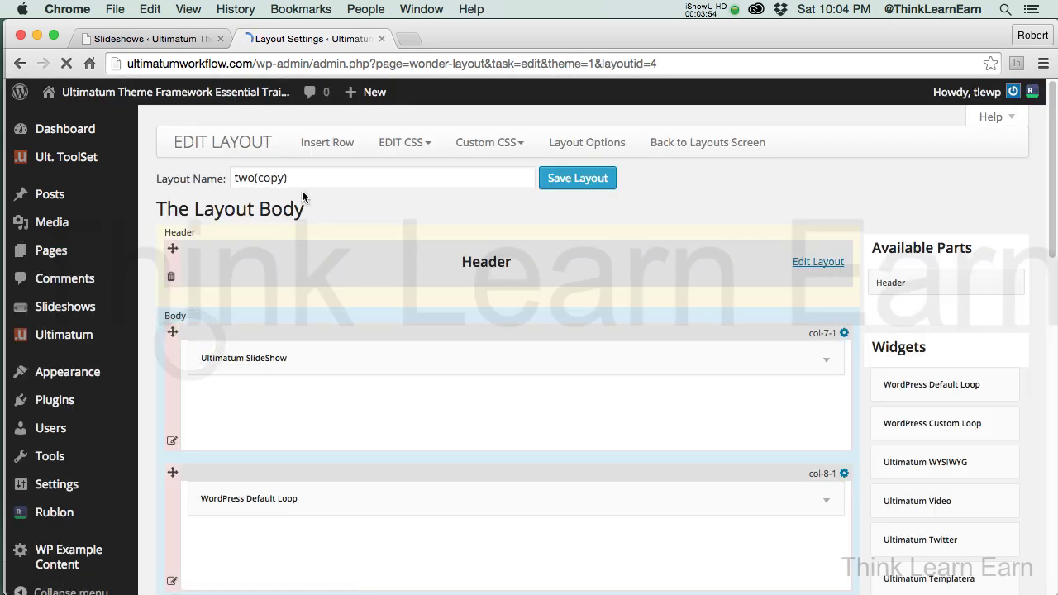
pyautogui.moveTo(305, 180); pyautogui.dragTo(173, 164)
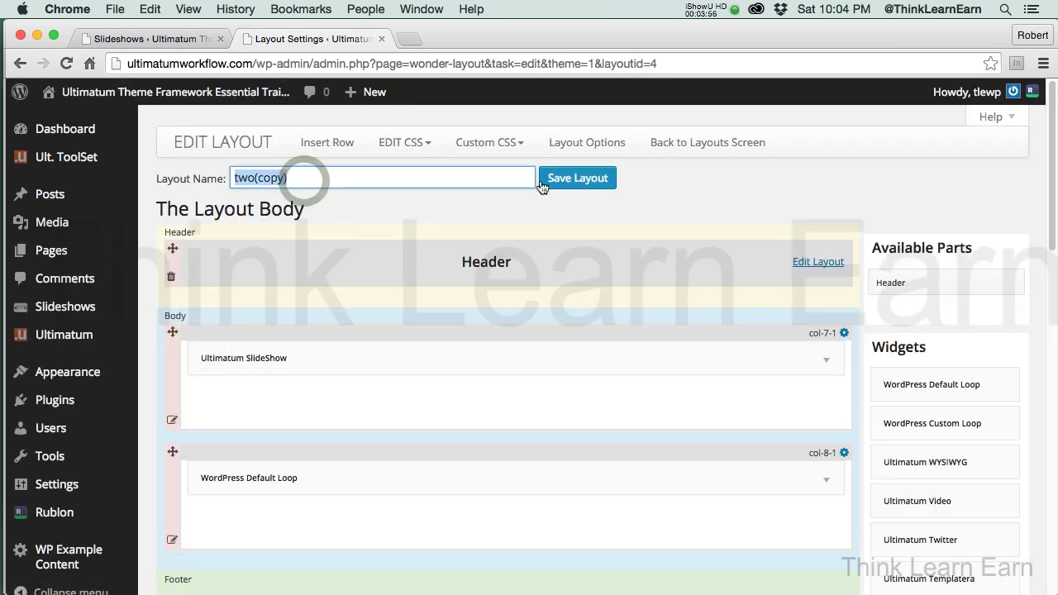
pyautogui.write('three')
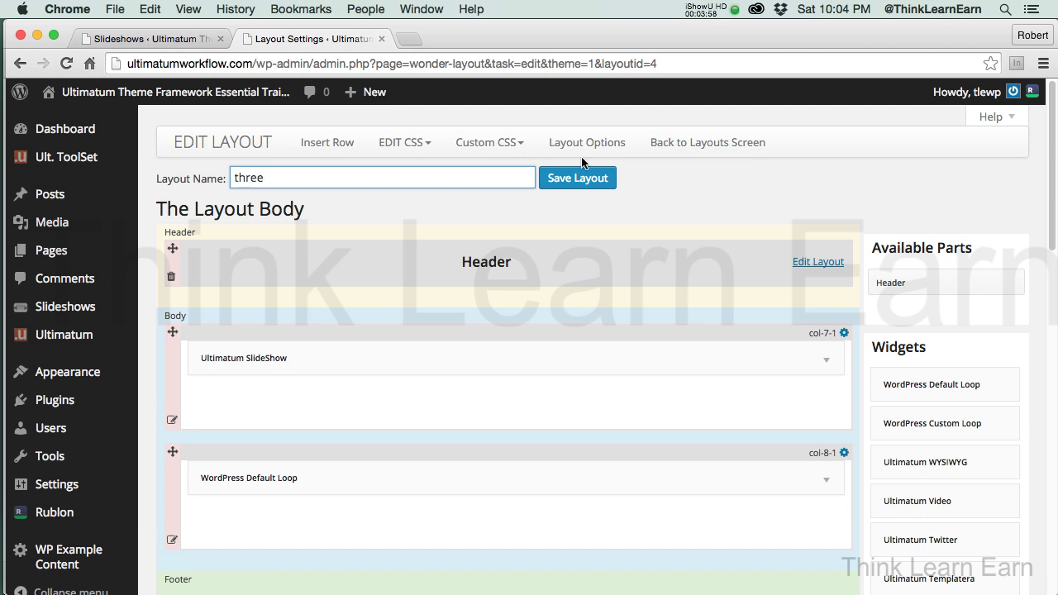
pyautogui.click(602, 181)
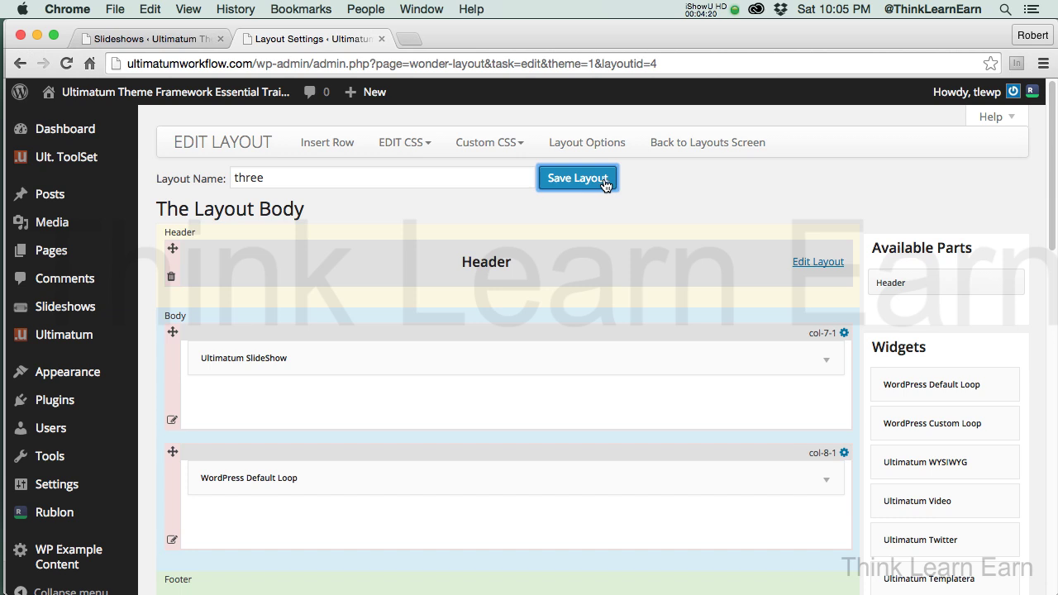
# Step: Set the slide source of the Ultimatum SlideShow widget in layout "three" to slide-three and save the widget
pyautogui.click(826, 360)
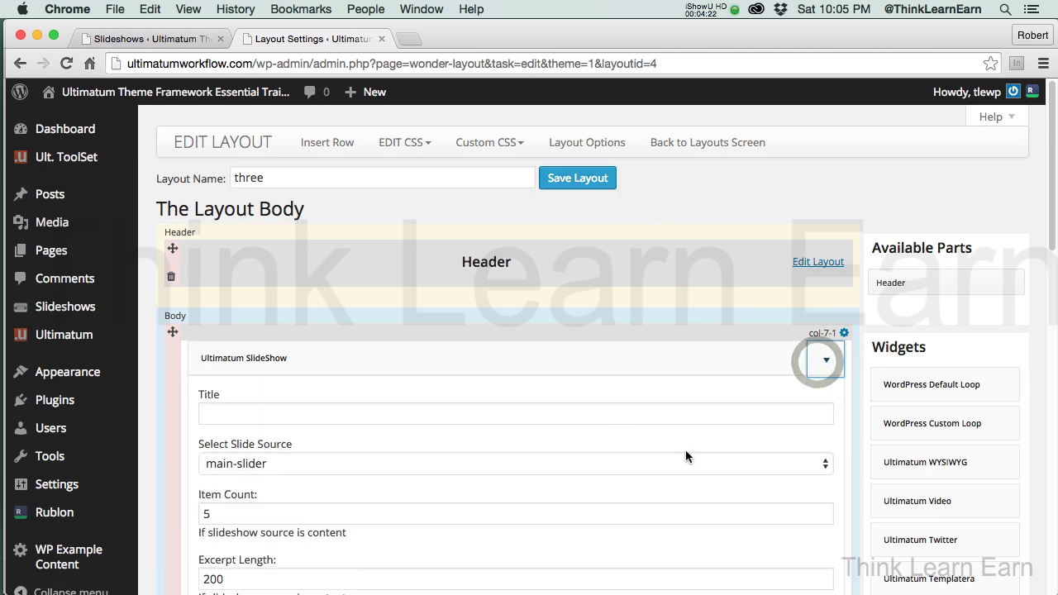
pyautogui.moveTo(1051, 207); pyautogui.dragTo(1052, 271)
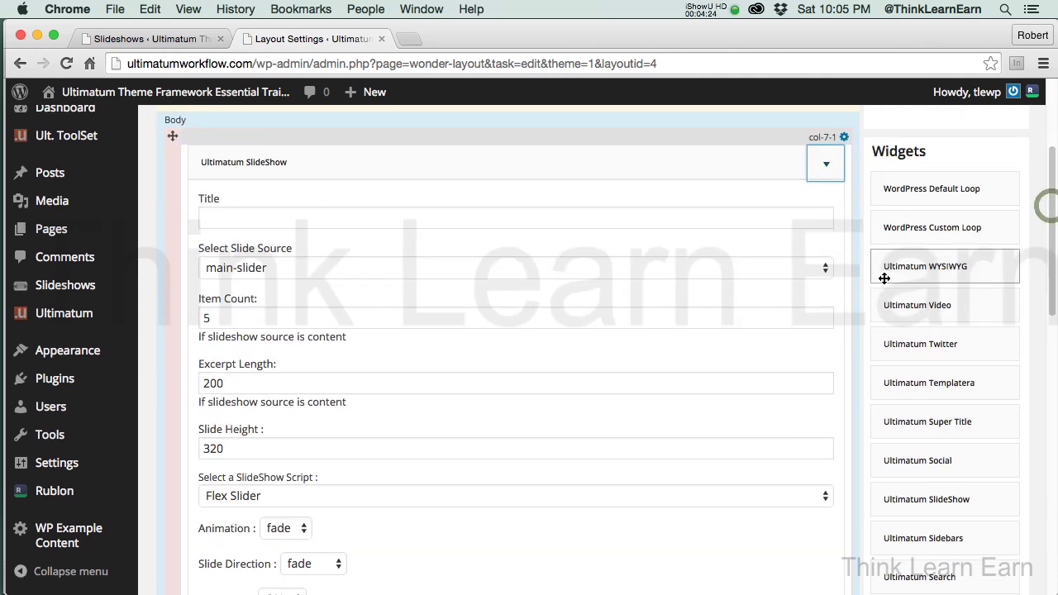
pyautogui.scroll(4, 1050, 213)
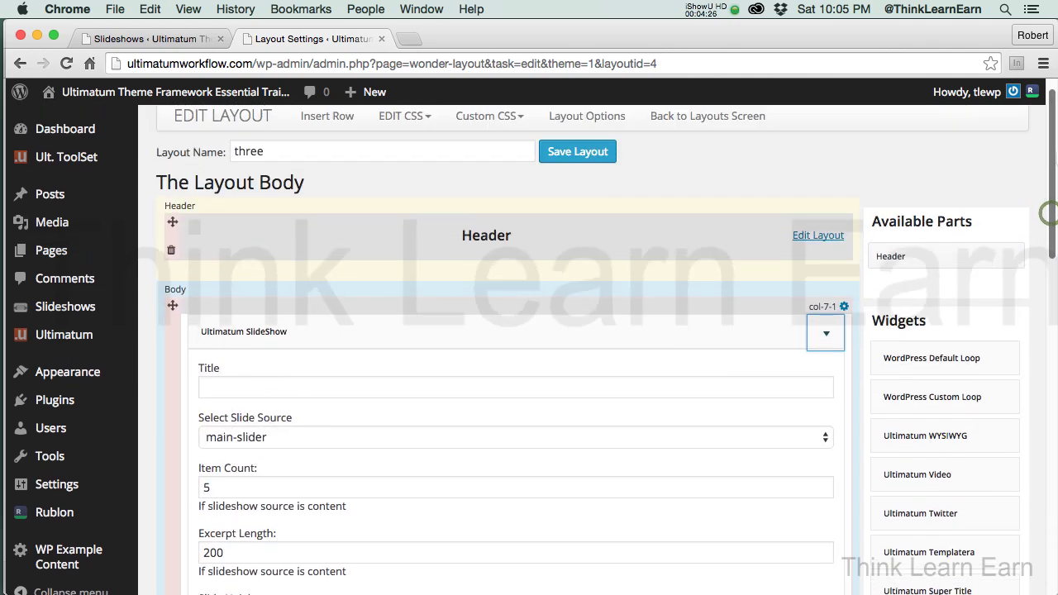
pyautogui.scroll(-5, 1050, 213)
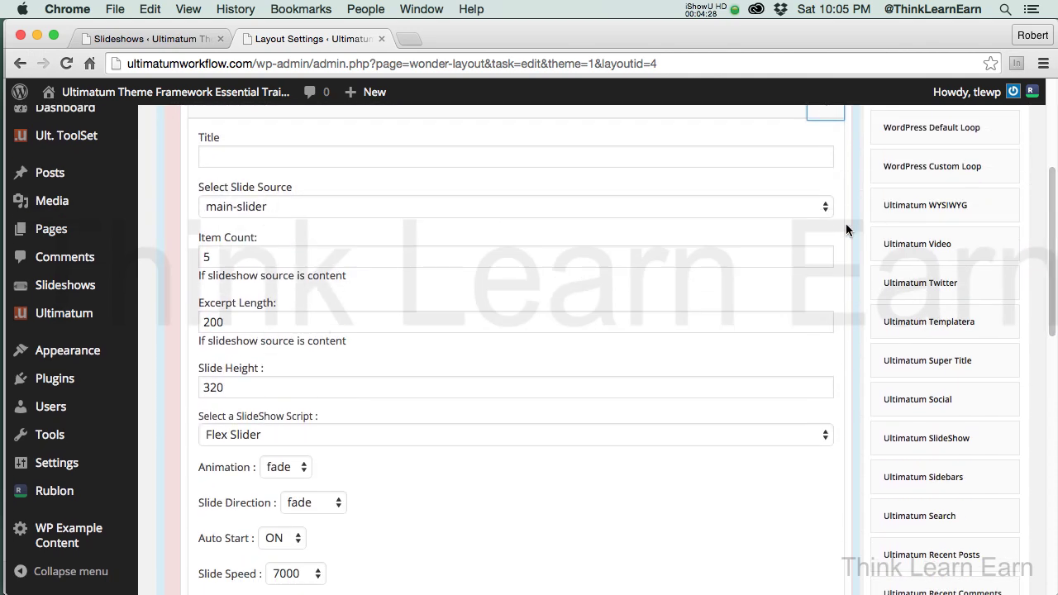
pyautogui.click(825, 208)
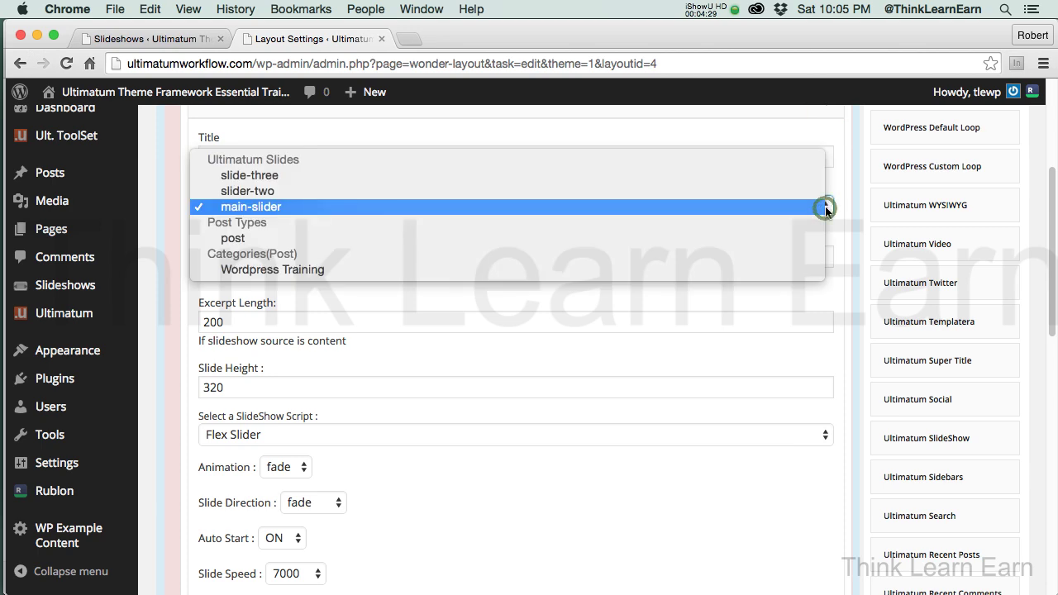
pyautogui.click(674, 176)
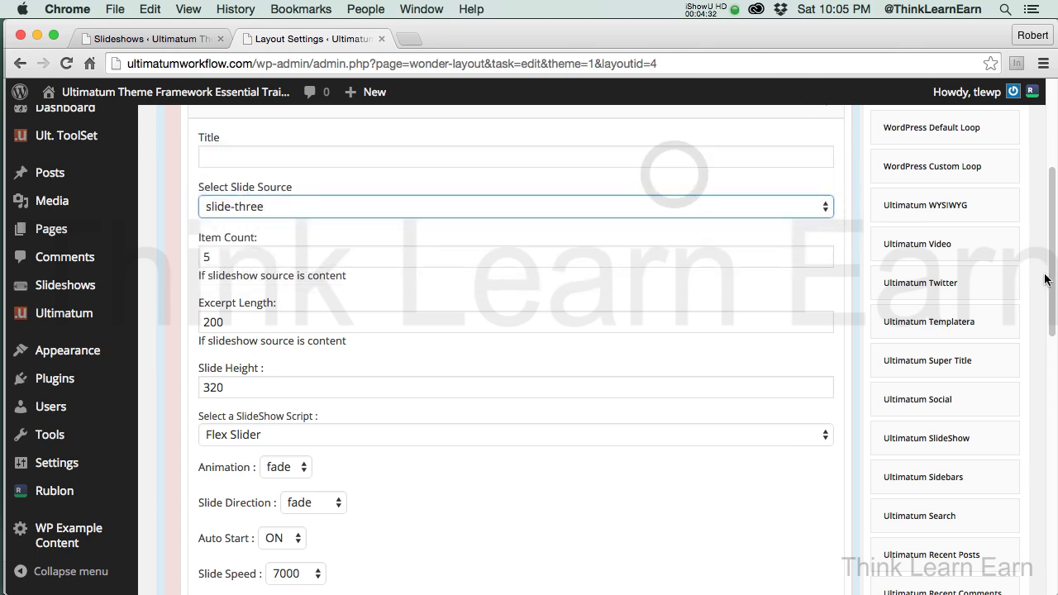
pyautogui.scroll(-12, 1054, 284)
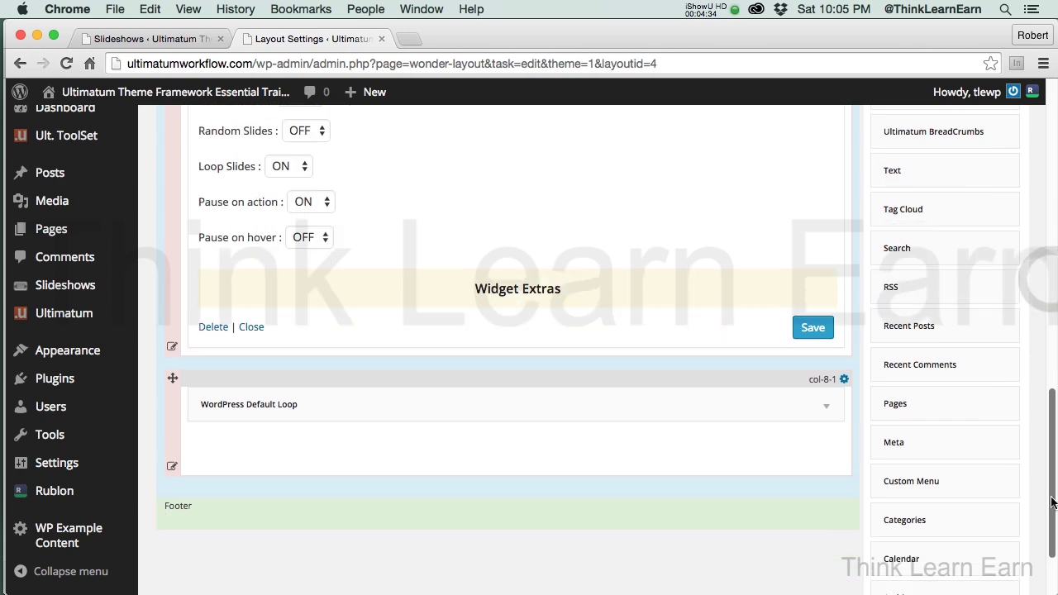
pyautogui.click(814, 330)
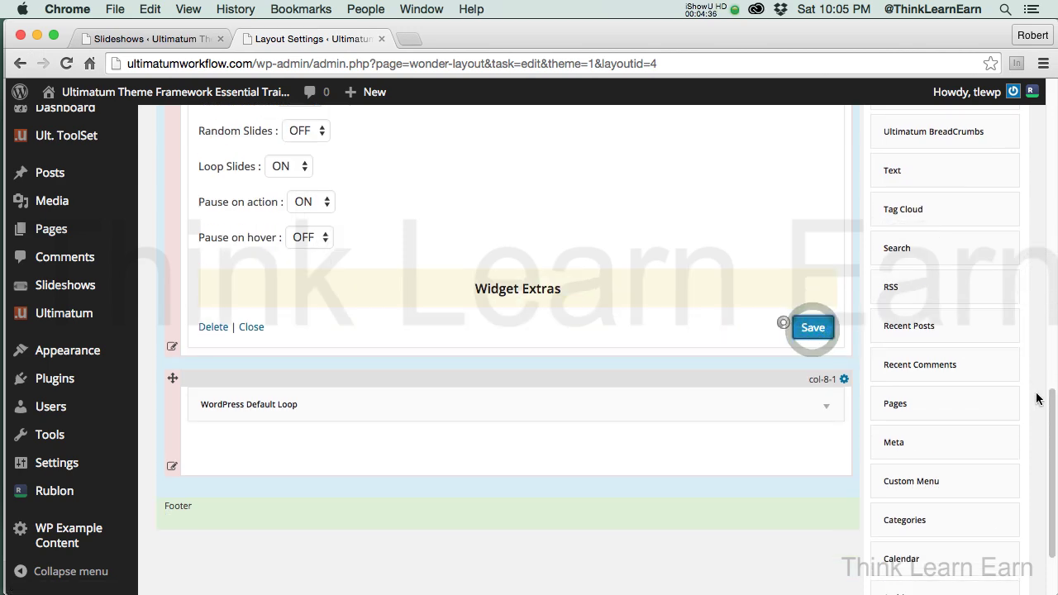
# Step: Open layout "two" for editing, set its Ultimatum SlideShow widget's slide source to slider-two and save the widget
pyautogui.scroll(12, 1052, 405)
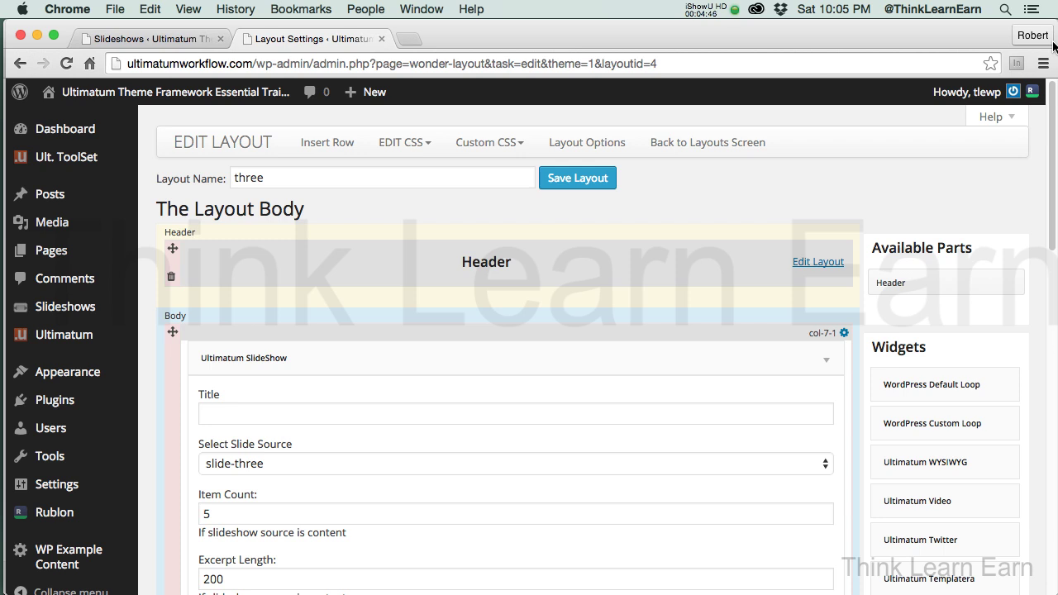
pyautogui.click(667, 143)
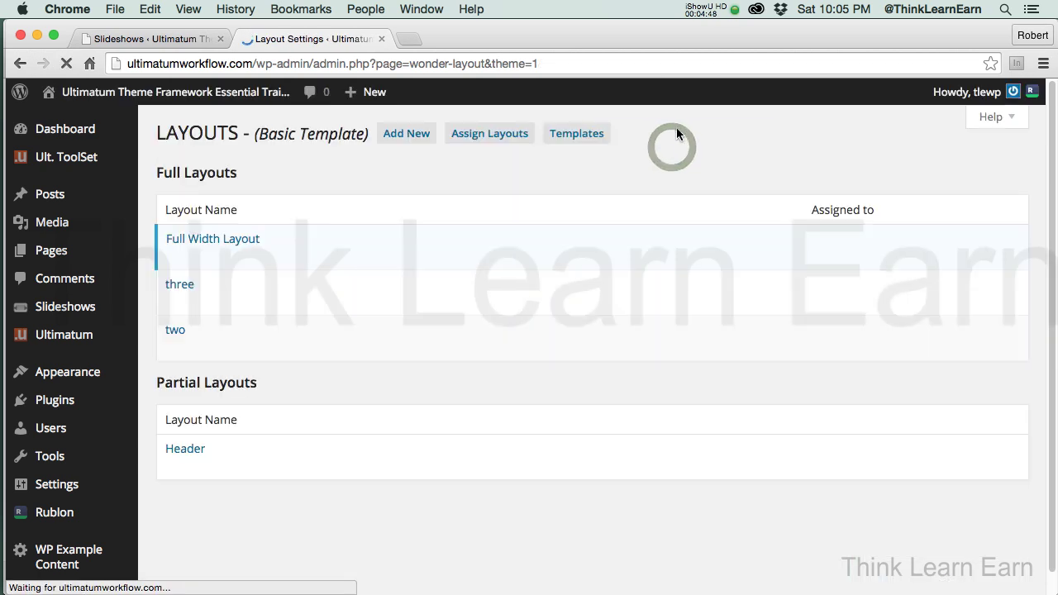
pyautogui.click(180, 347)
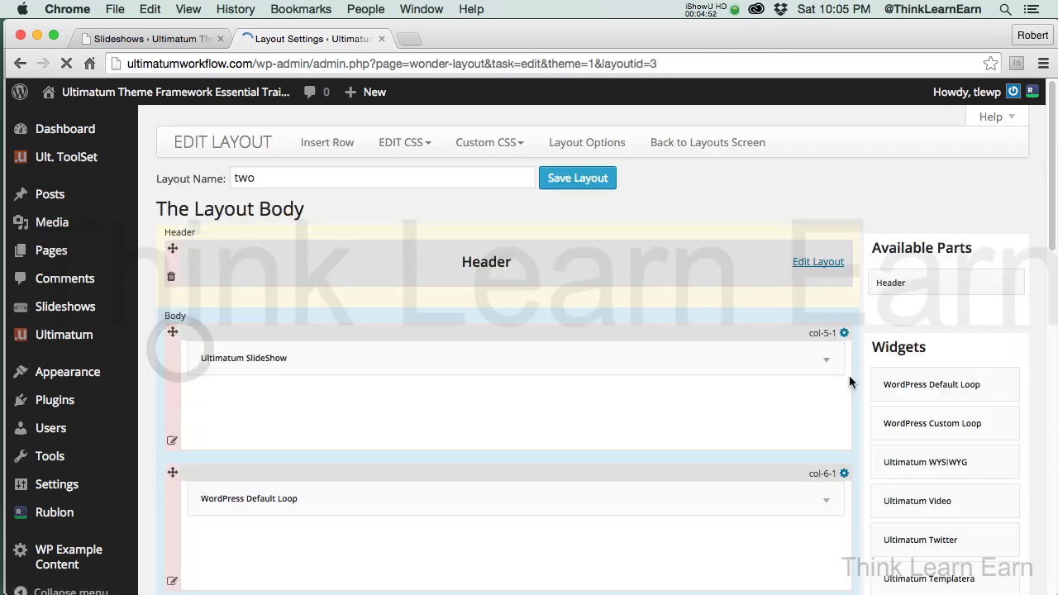
pyautogui.click(828, 362)
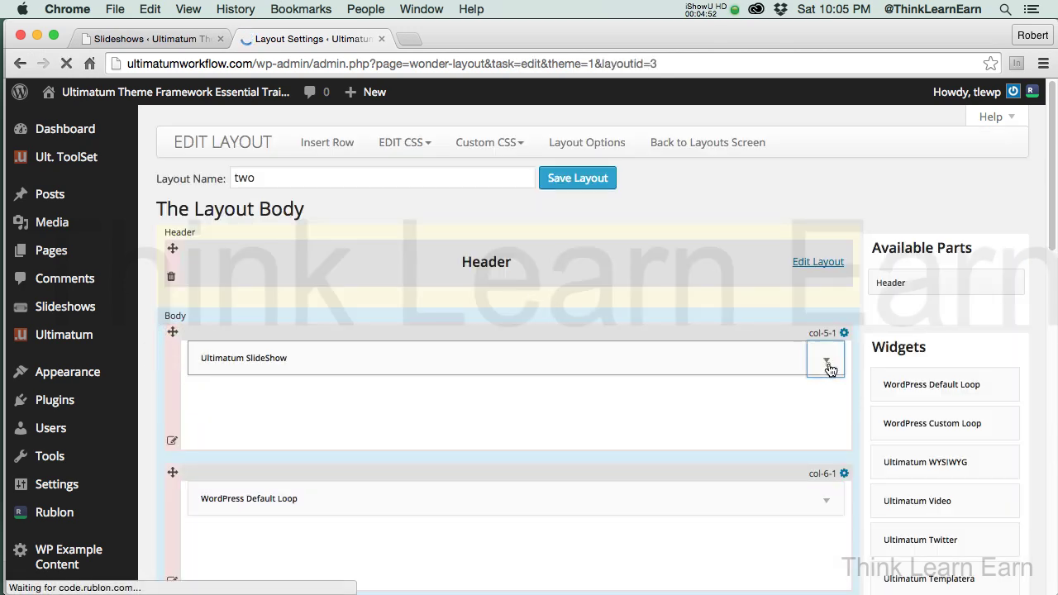
pyautogui.click(1047, 229)
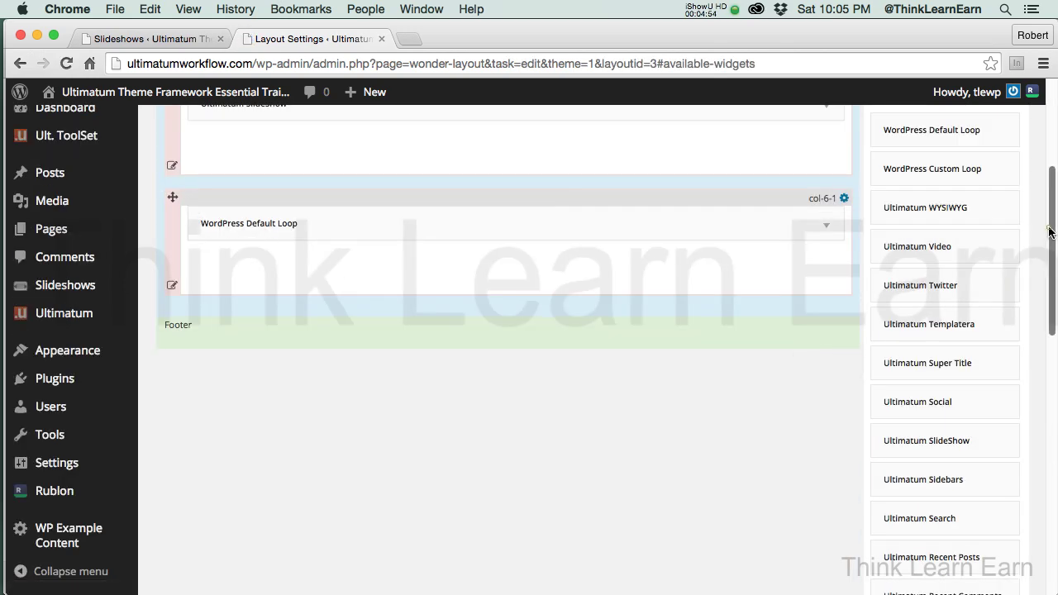
pyautogui.click(827, 360)
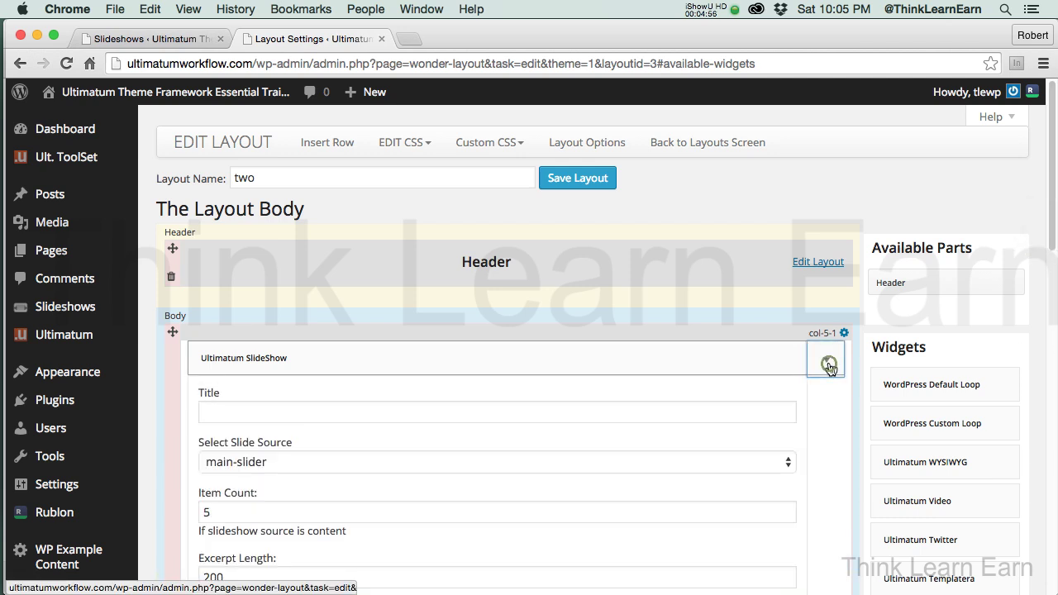
pyautogui.click(814, 461)
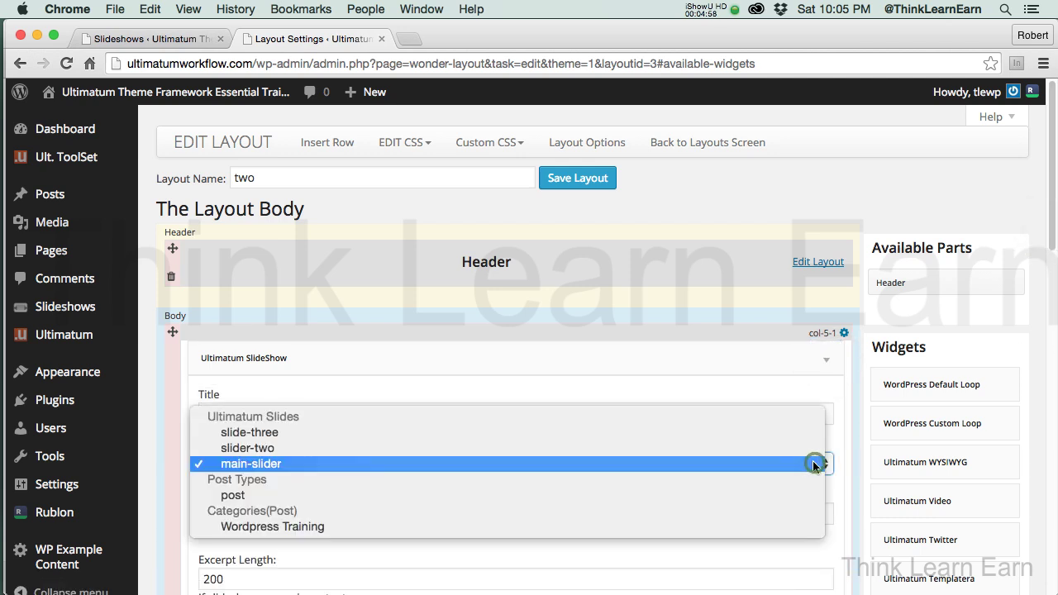
pyautogui.click(738, 452)
pyautogui.moveTo(1048, 221); pyautogui.dragTo(1052, 517)
pyautogui.click(813, 457)
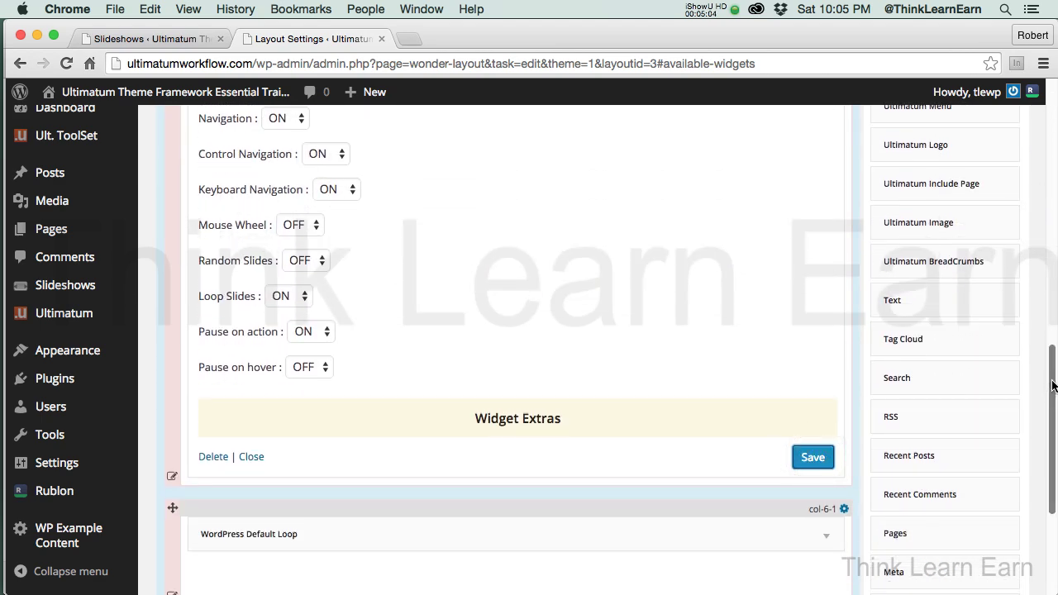
# Step: Save layout "two" with its updated slideshow widget
pyautogui.scroll(5, 1047, 388)
pyautogui.moveTo(1048, 381); pyautogui.dragTo(1049, 223)
pyautogui.click(589, 178)
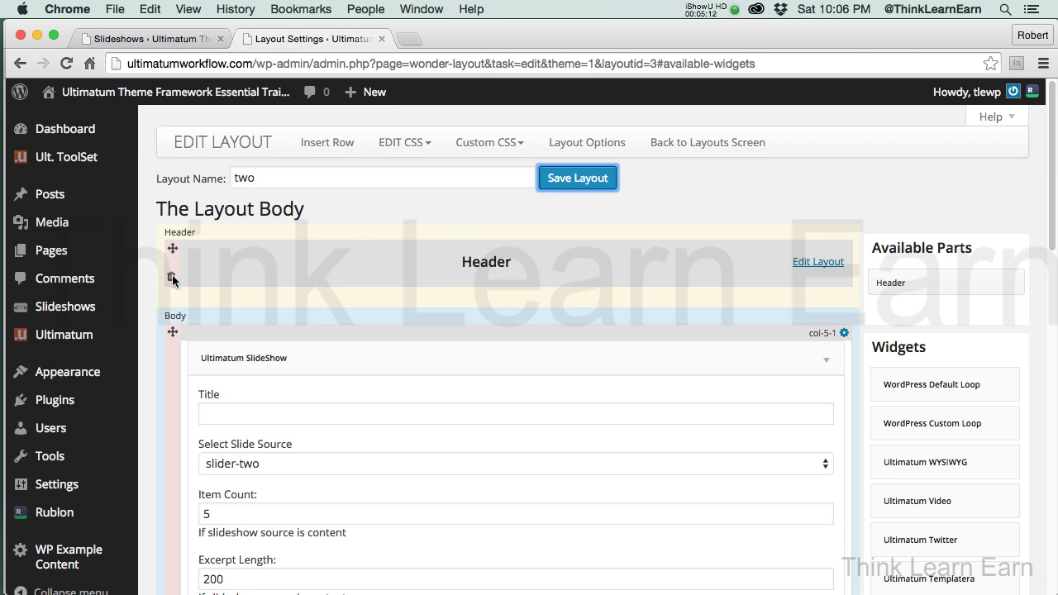
# Step: Rename the existing Blockquote Page to "Blockquote Page One" and update it
pyautogui.moveTo(66, 245)
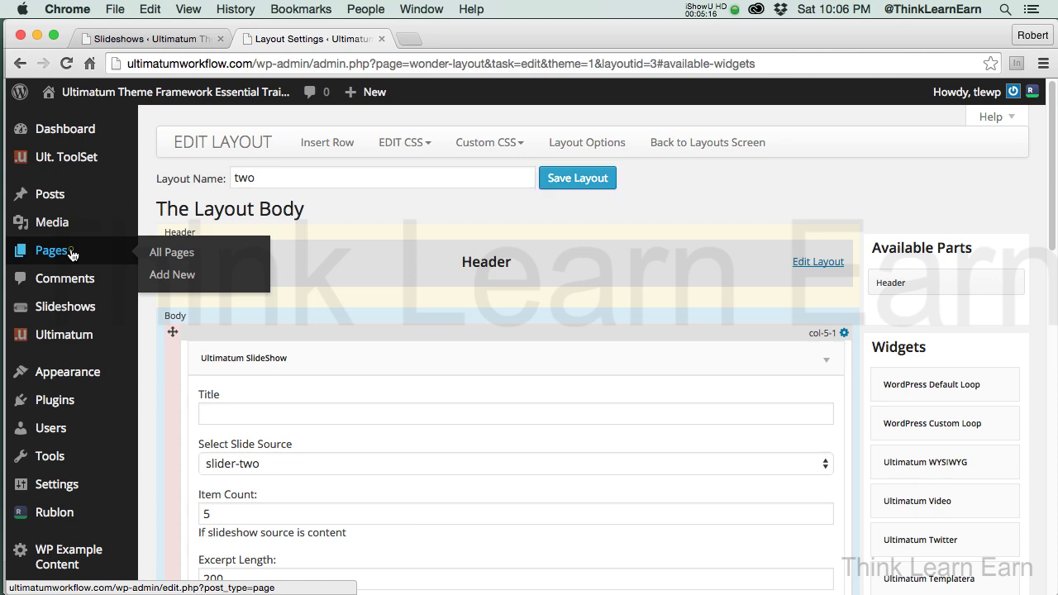
pyautogui.click(71, 253)
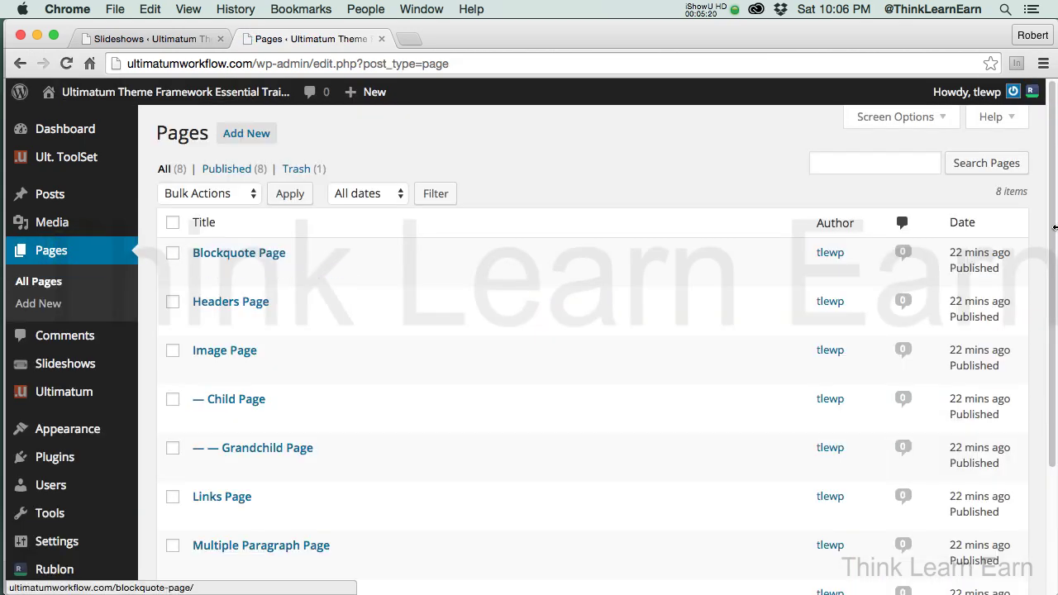
pyautogui.moveTo(1053, 222); pyautogui.dragTo(1052, 248)
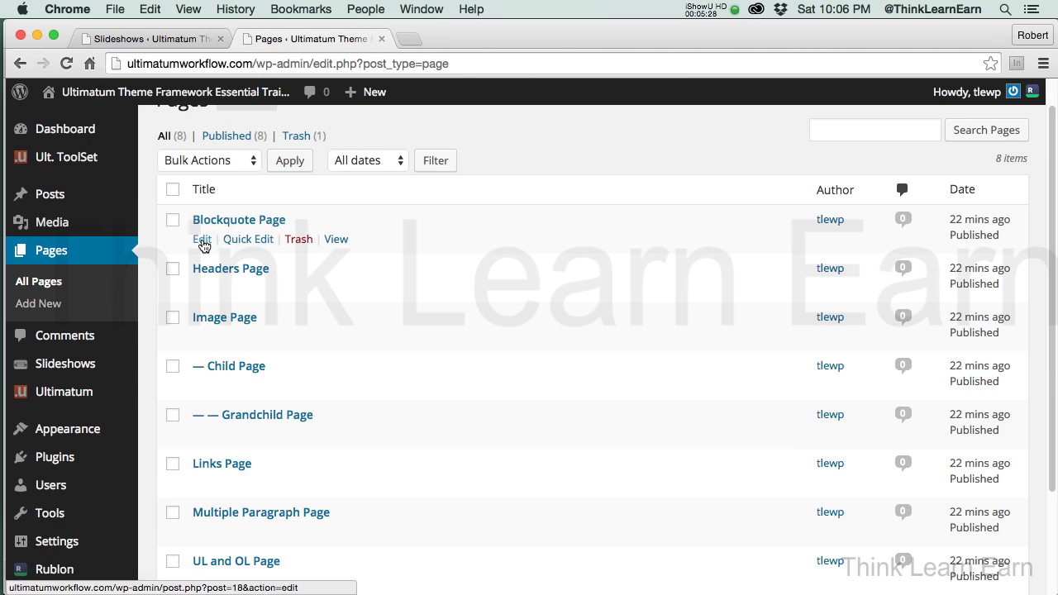
pyautogui.click(202, 241)
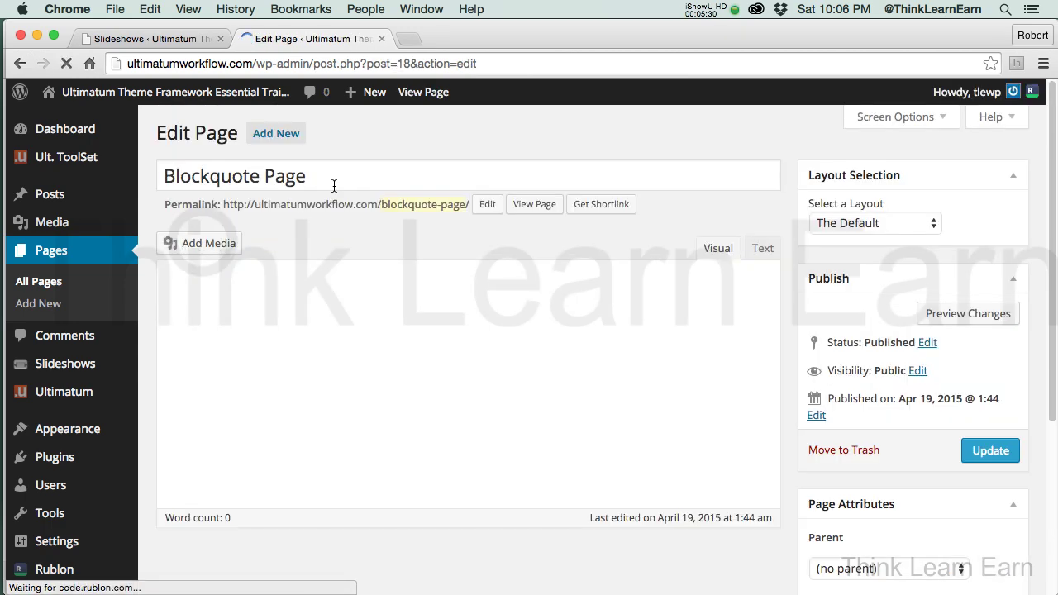
pyautogui.click(339, 177)
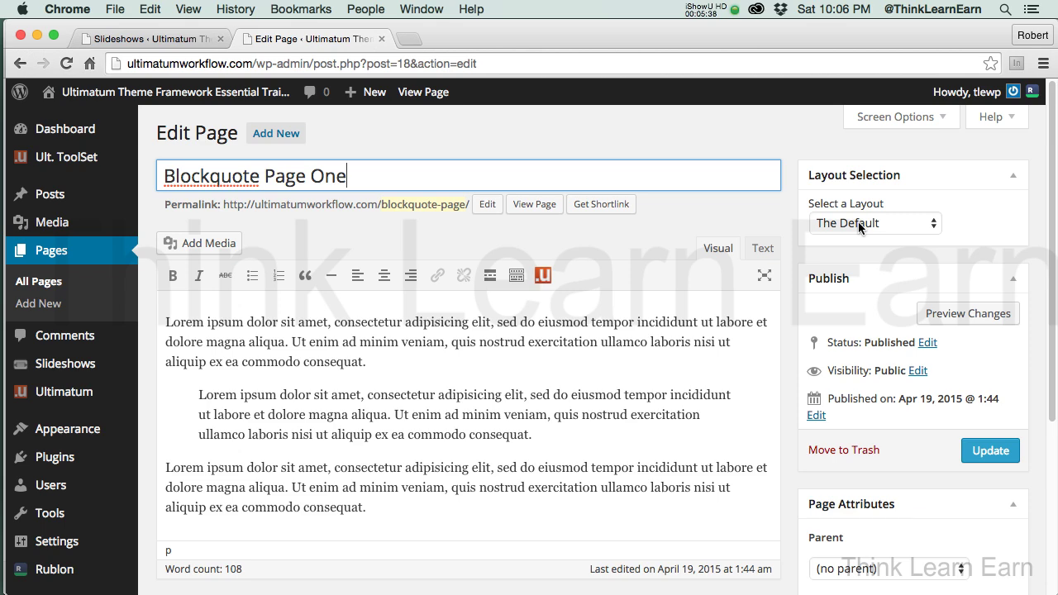
pyautogui.click(991, 453)
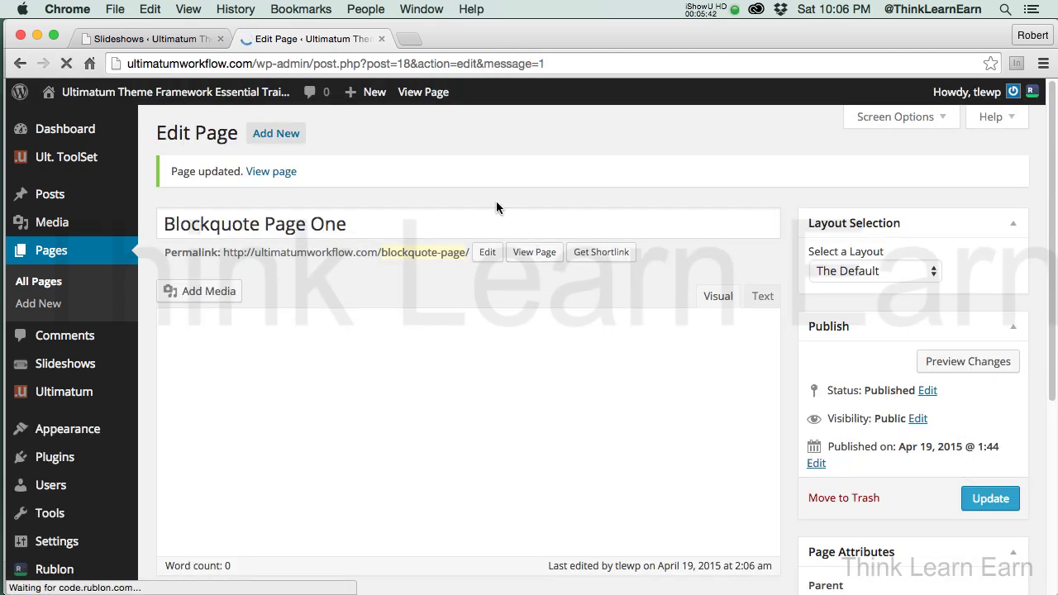
# Step: Open the Basic Template's layout list and check which of the full layouts is the default
pyautogui.click(168, 40)
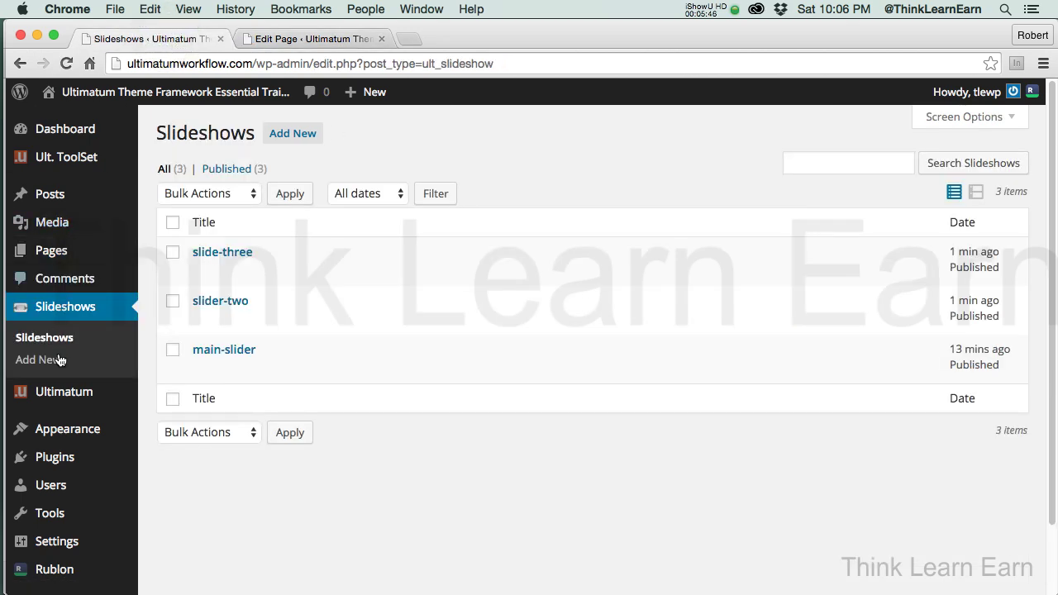
pyautogui.moveTo(60, 397)
pyautogui.click(172, 418)
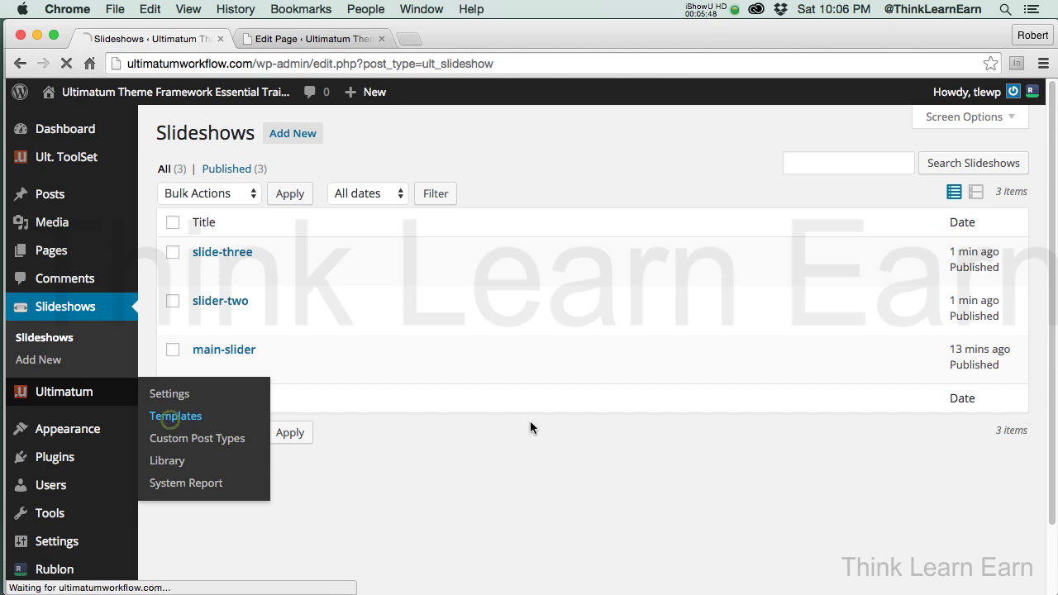
pyautogui.moveTo(259, 218)
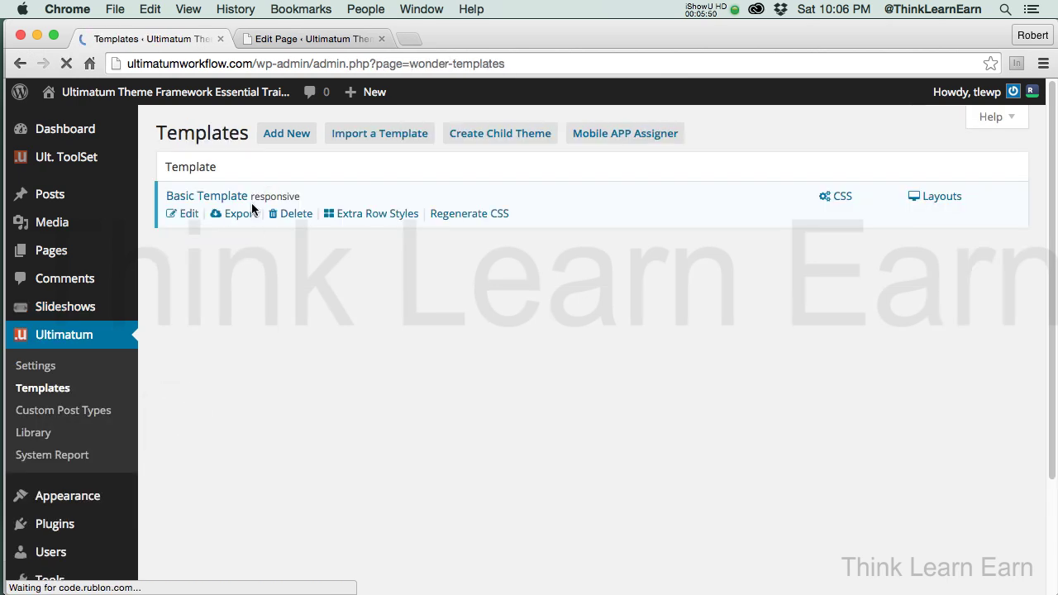
pyautogui.click(943, 198)
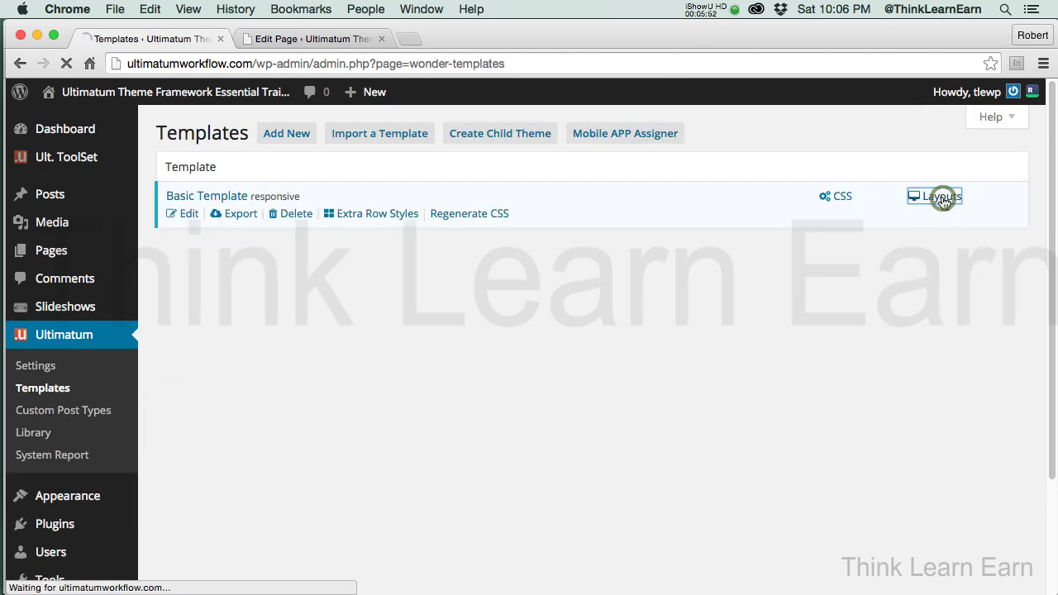
pyautogui.moveTo(282, 264)
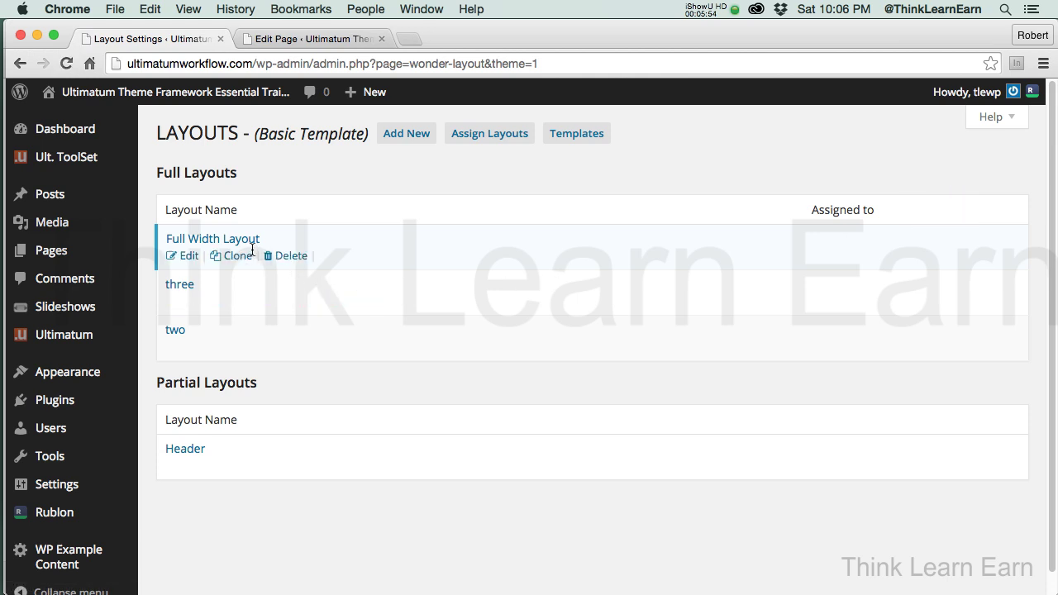
pyautogui.moveTo(230, 289)
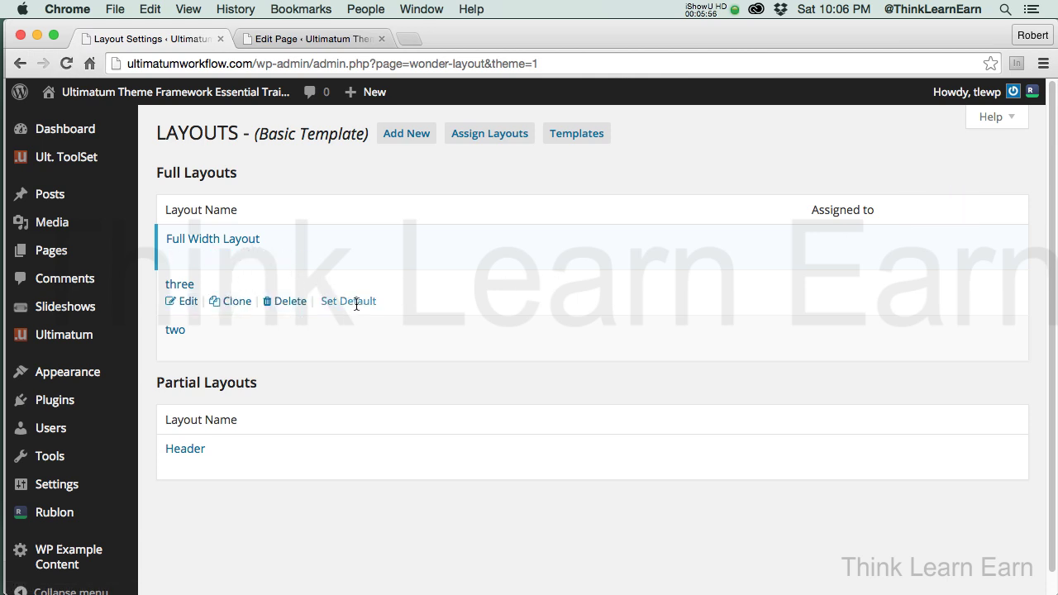
pyautogui.moveTo(322, 333)
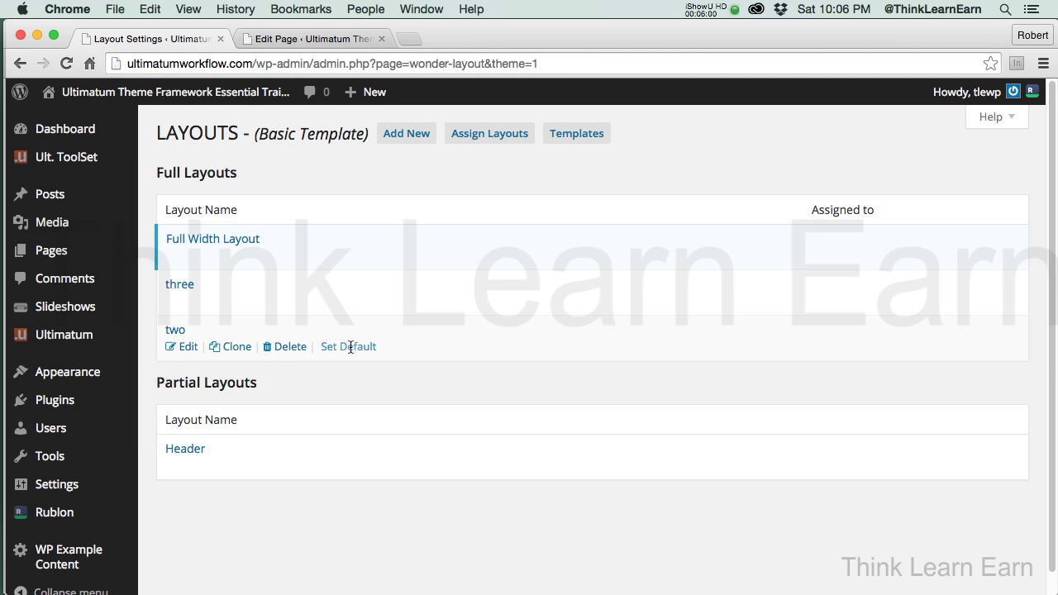
pyautogui.moveTo(230, 253)
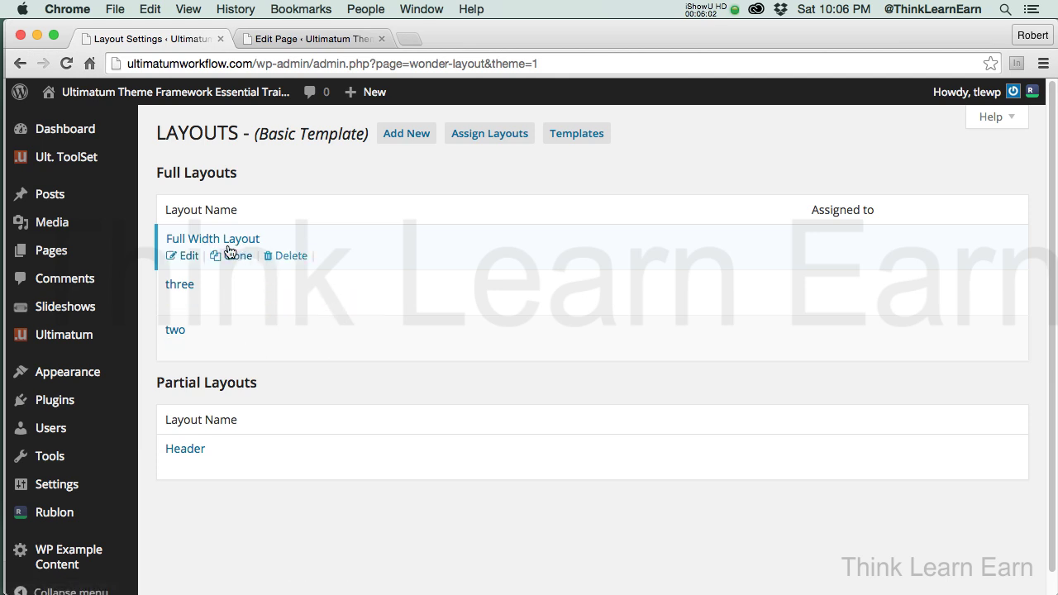
# Step: Return to Blockquote Page One, keep The Default as its layout and update the page
pyautogui.click(331, 38)
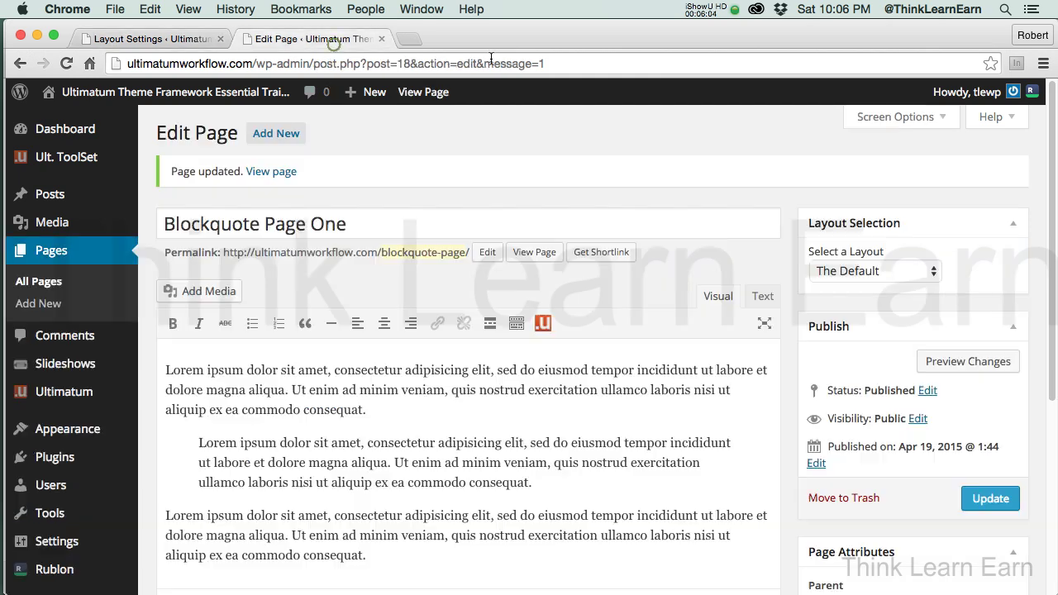
pyautogui.click(915, 273)
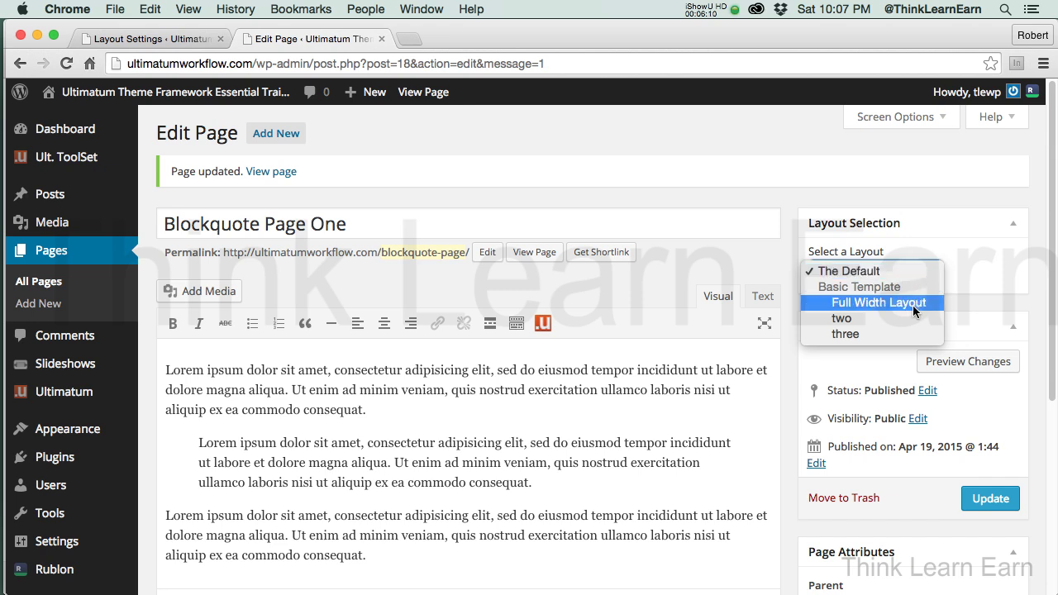
pyautogui.click(897, 276)
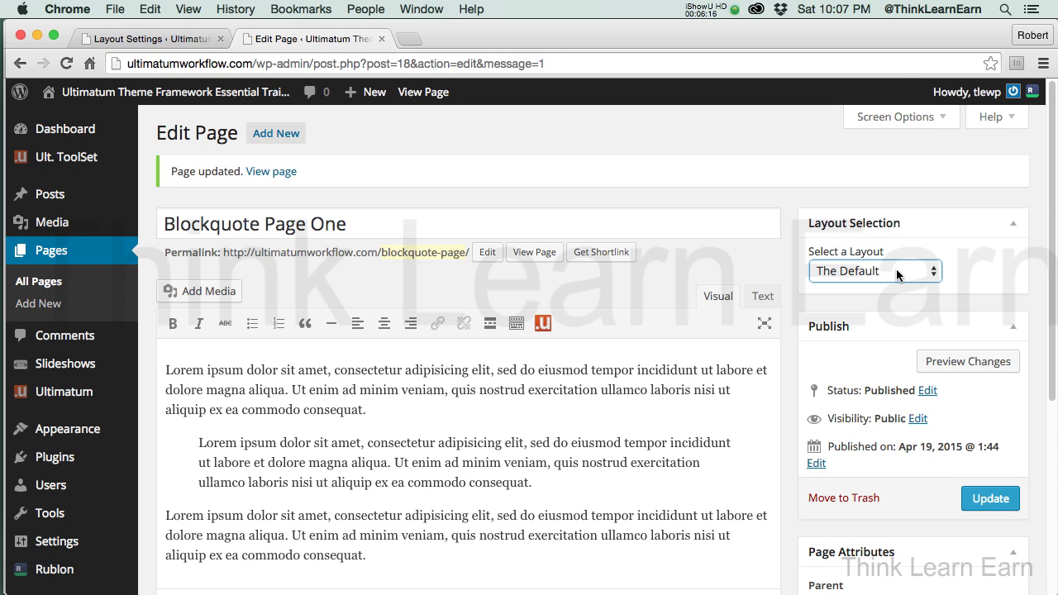
pyautogui.click(984, 499)
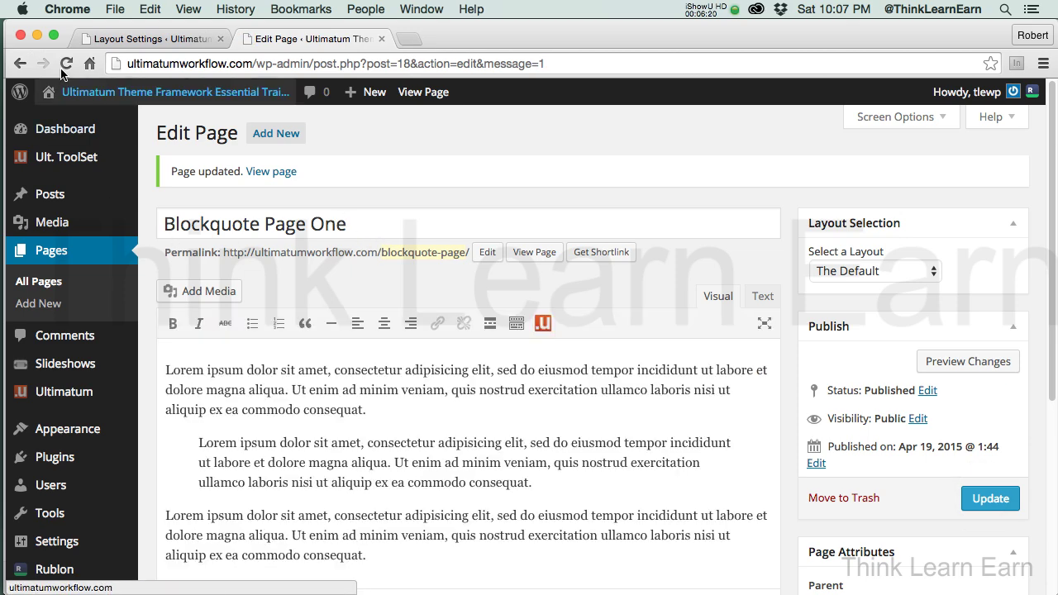
# Step: Open Headers Page for editing from the pages list and rename it "Headers Page Two"
pyautogui.click(21, 64)
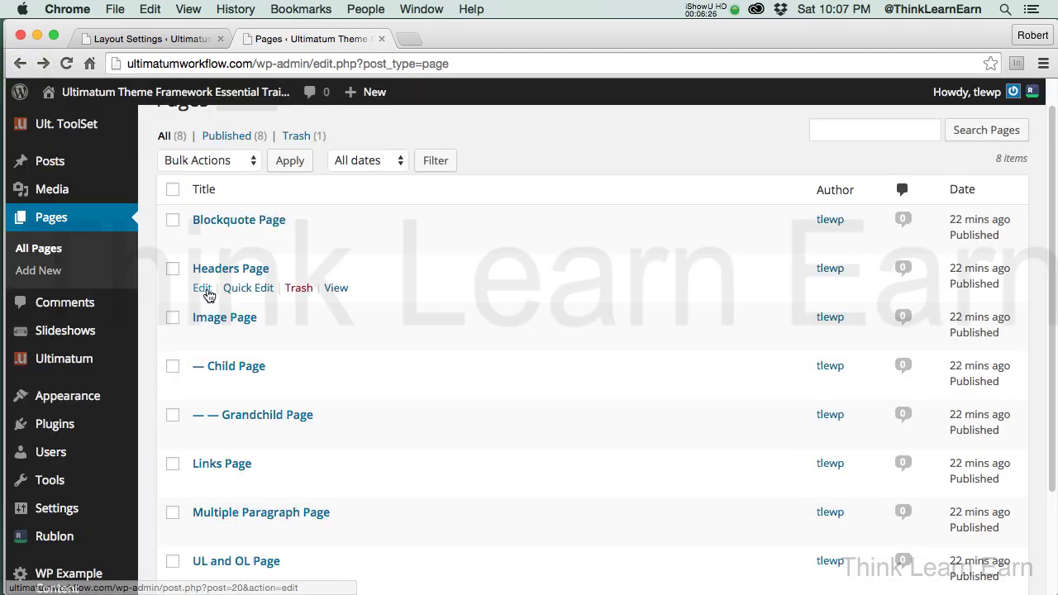
pyautogui.click(204, 290)
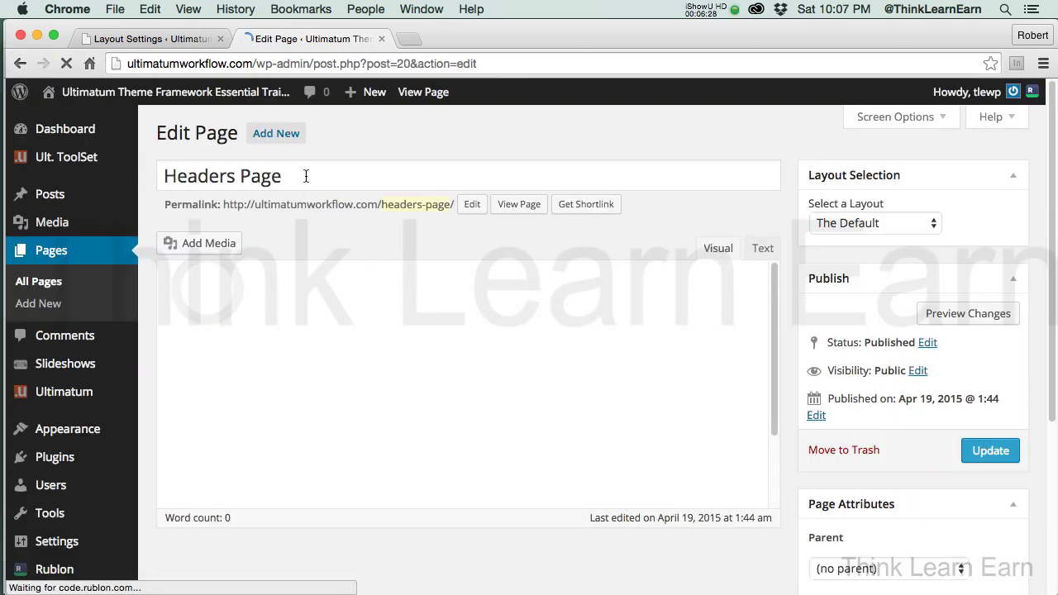
pyautogui.click(306, 177)
pyautogui.write('T')
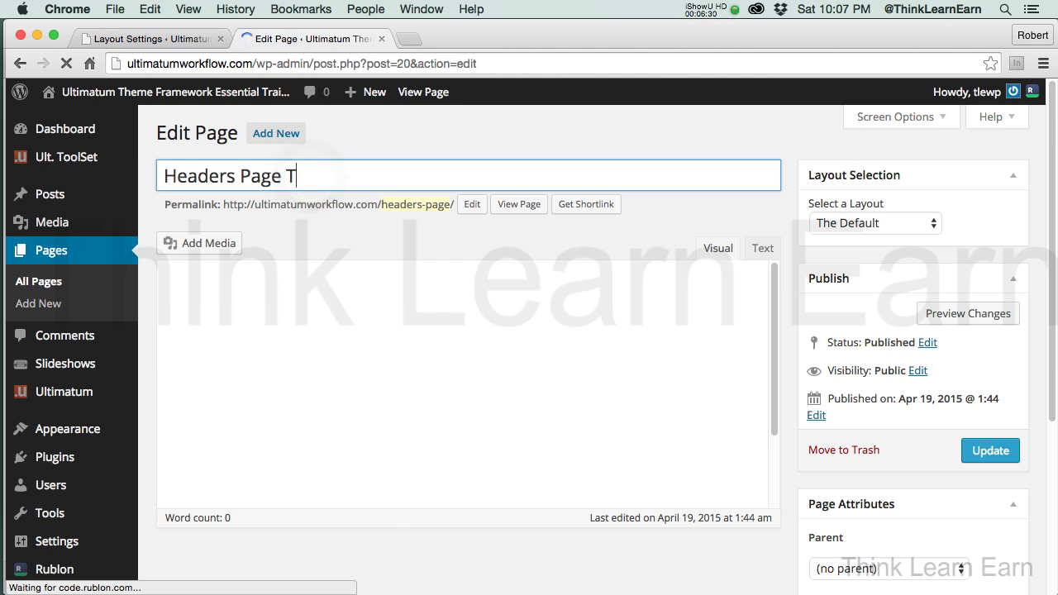
pyautogui.write('wo')
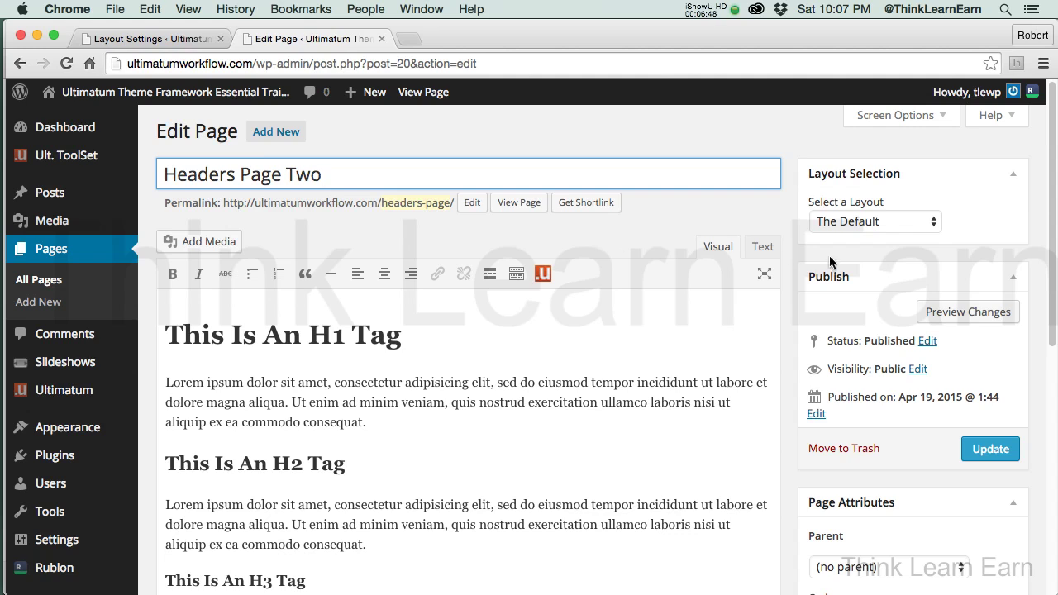
# Step: Assign layout "two" to Headers Page Two and update the page
pyautogui.click(913, 227)
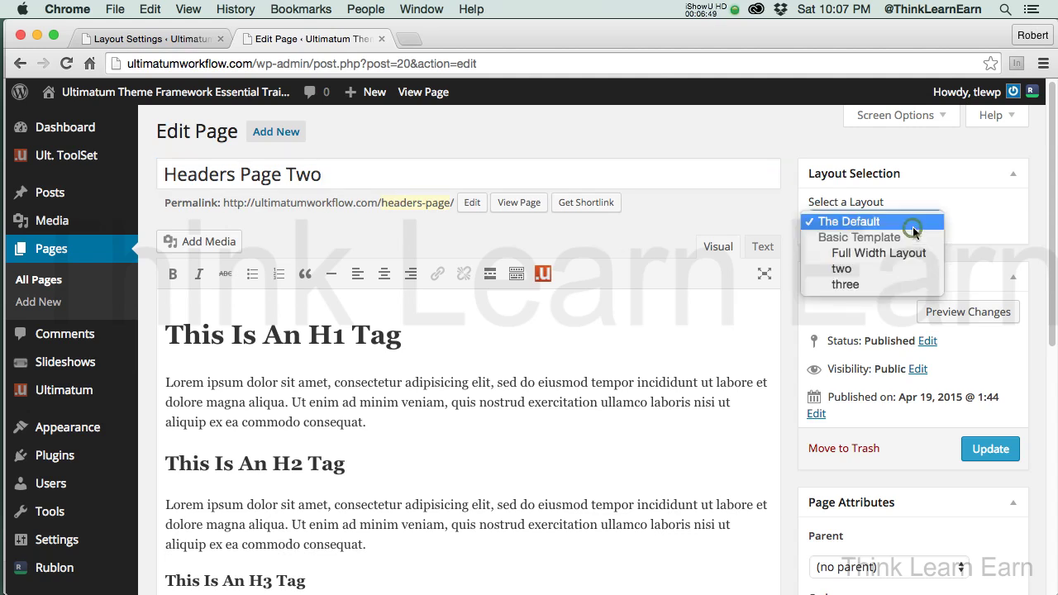
pyautogui.click(887, 269)
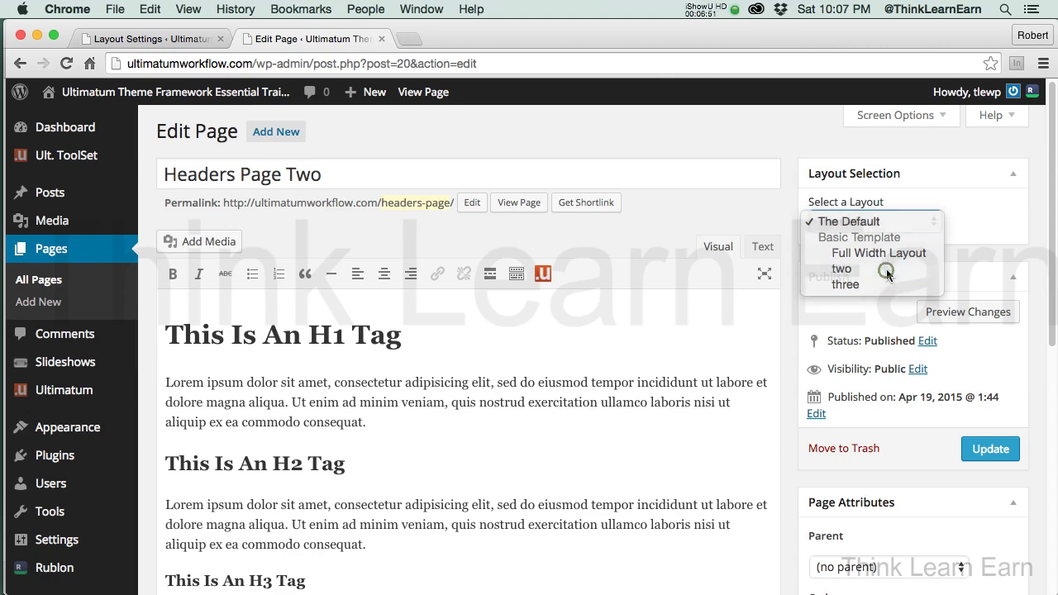
pyautogui.click(989, 449)
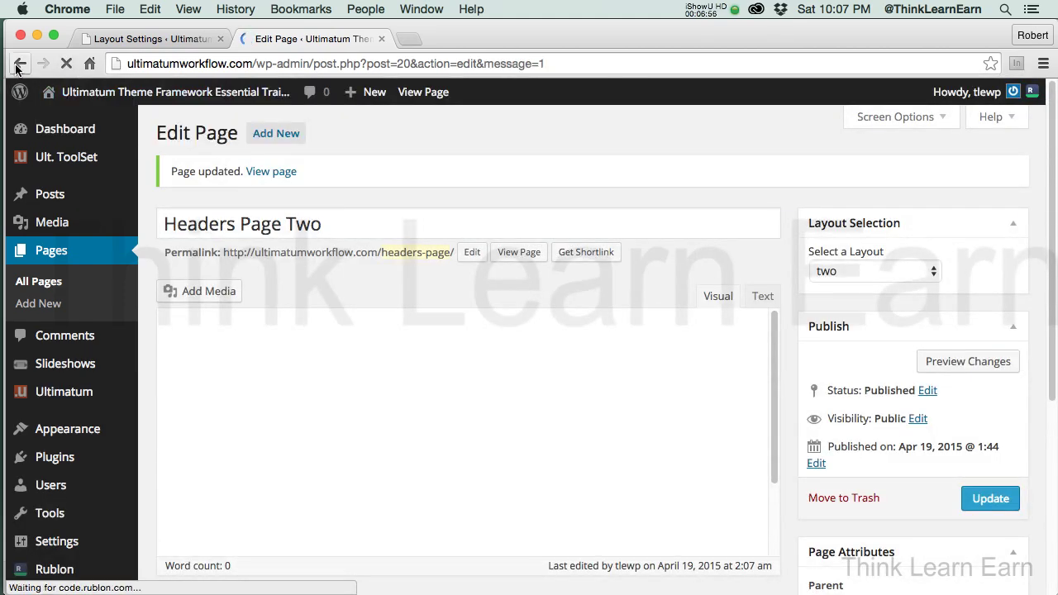
# Step: Return to a refreshed pages list, open Image Page for editing and rename it "Image Page Three"
pyautogui.click(19, 65)
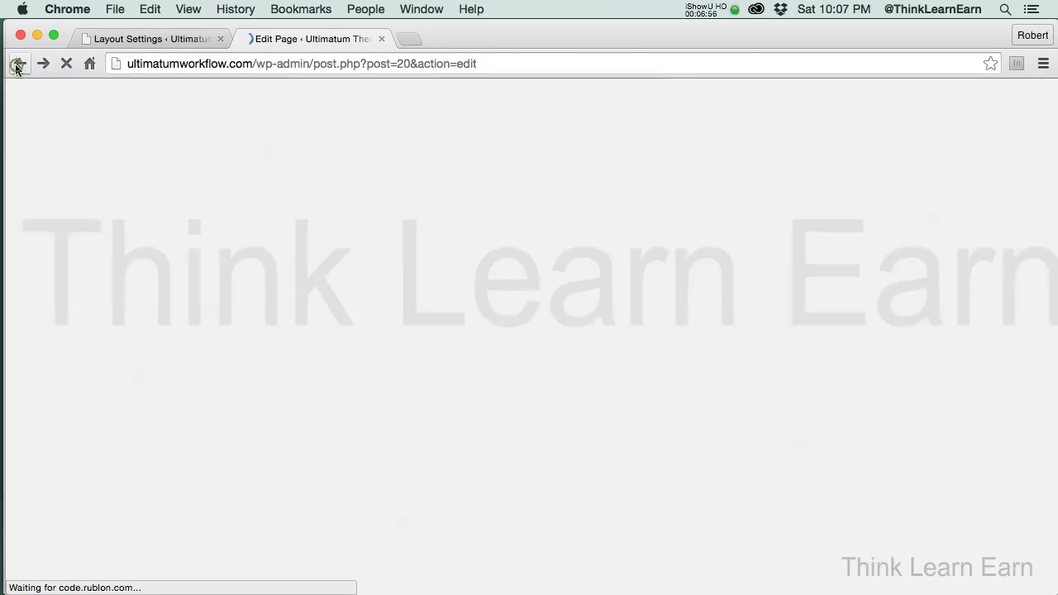
pyautogui.click(19, 65)
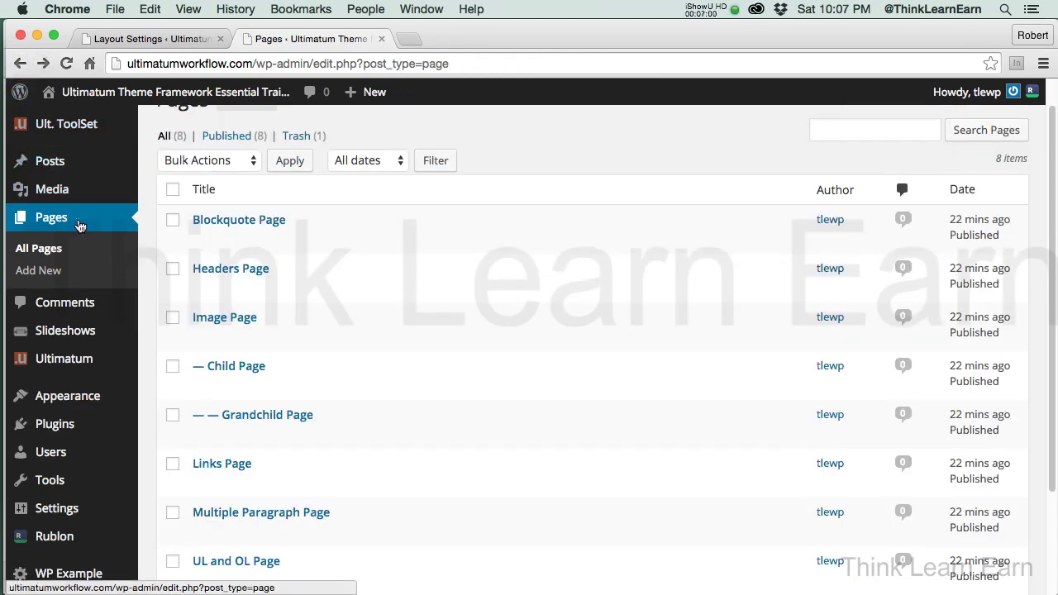
pyautogui.click(77, 220)
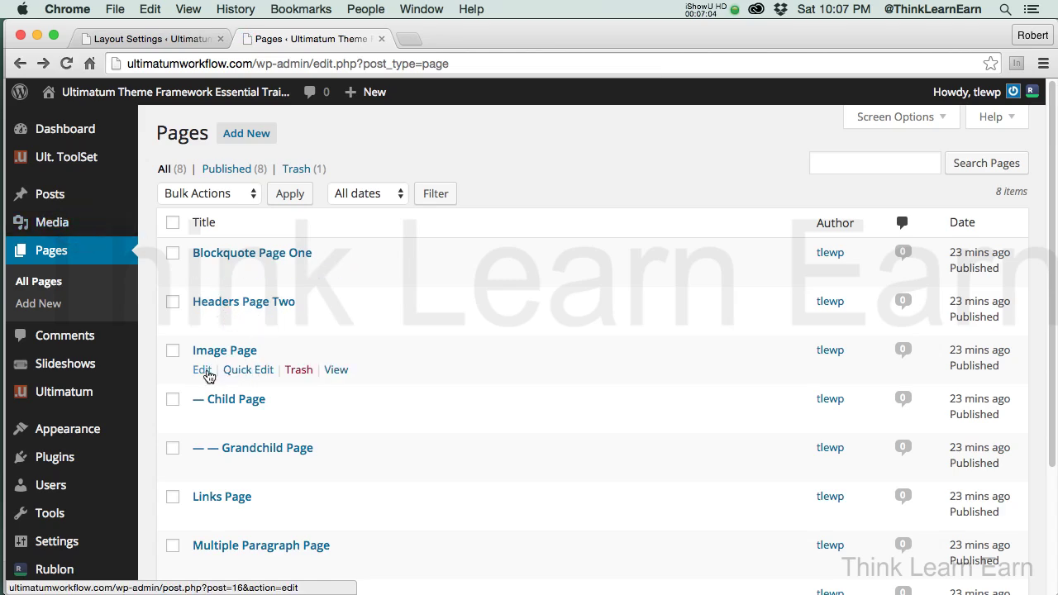
pyautogui.click(203, 370)
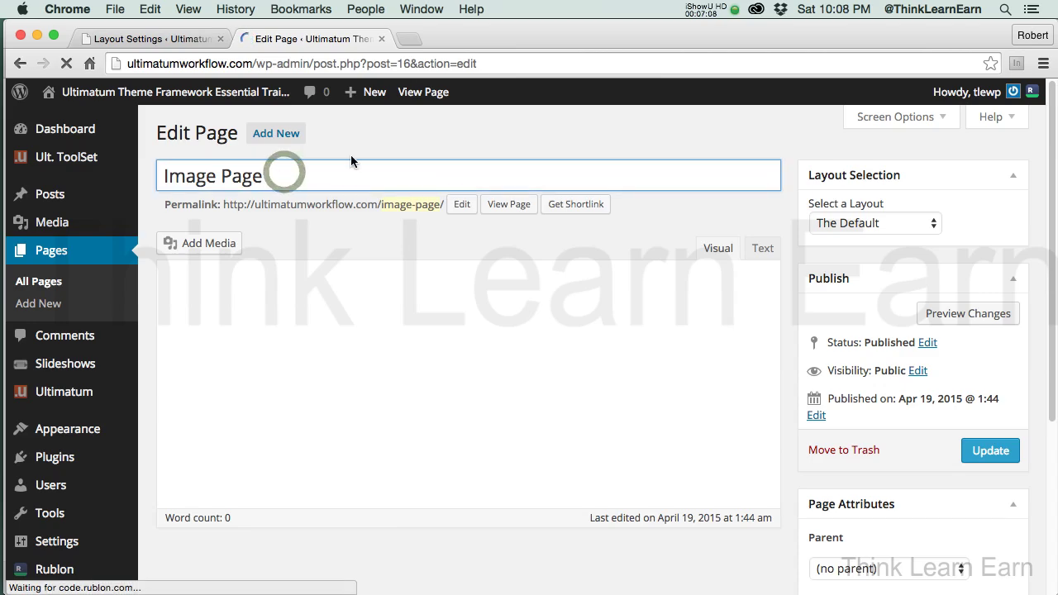
pyautogui.write('Three')
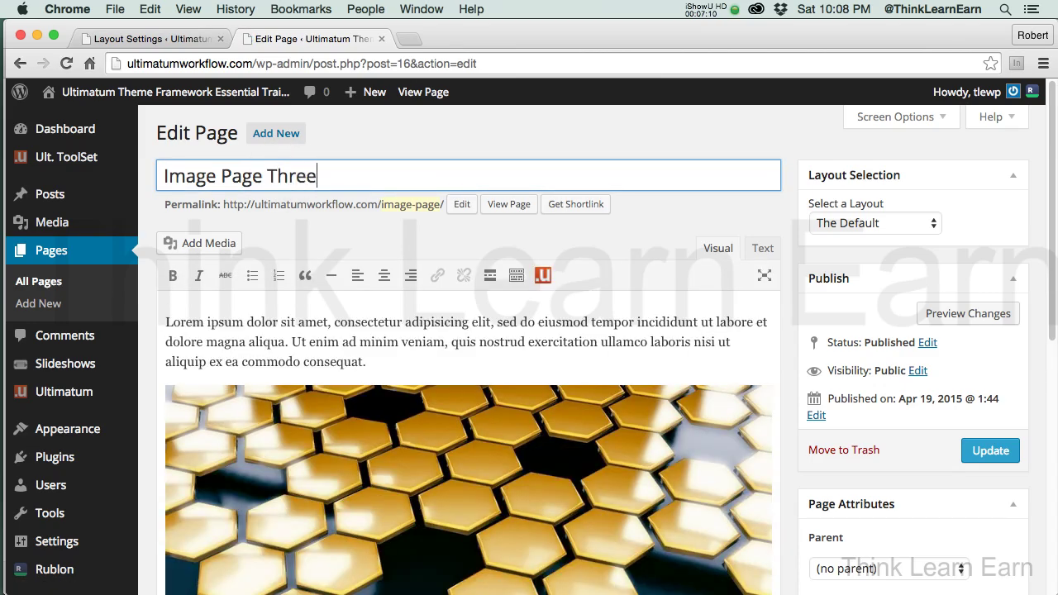
# Step: Assign layout "three" to Image Page Three and update the page
pyautogui.click(924, 223)
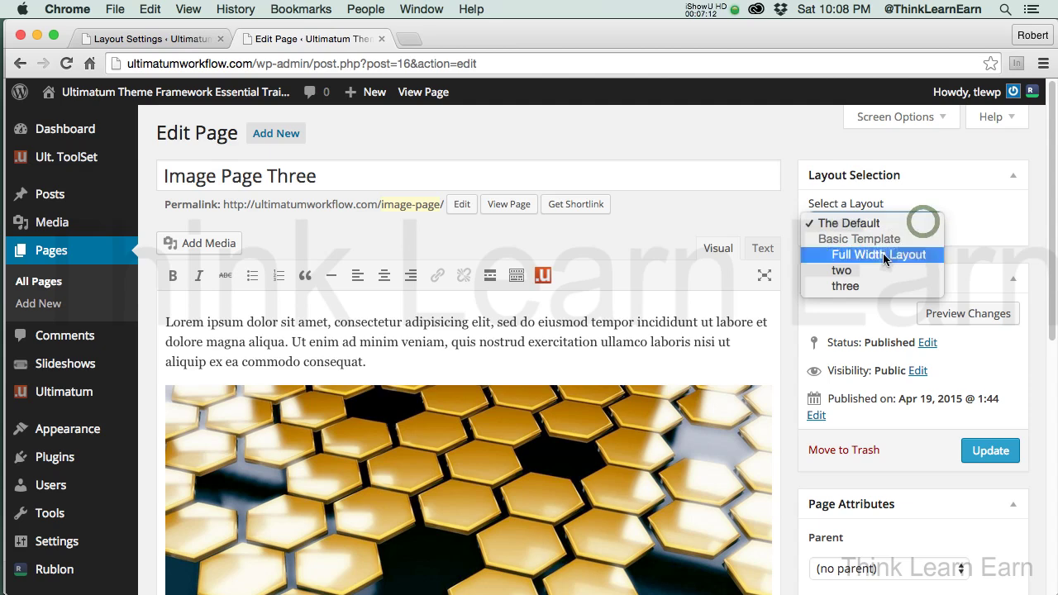
pyautogui.click(860, 286)
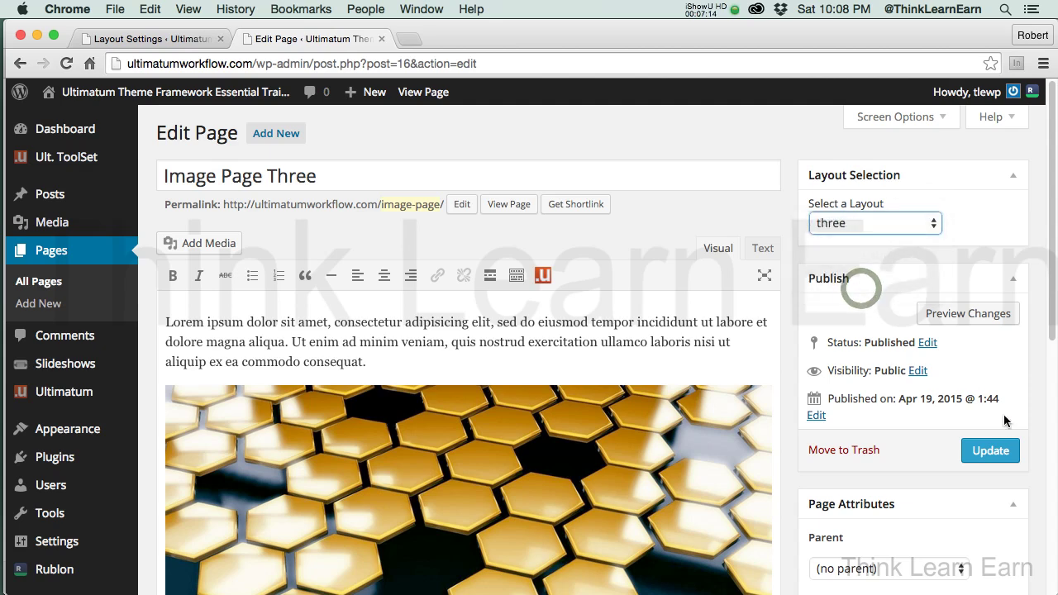
pyautogui.click(1004, 451)
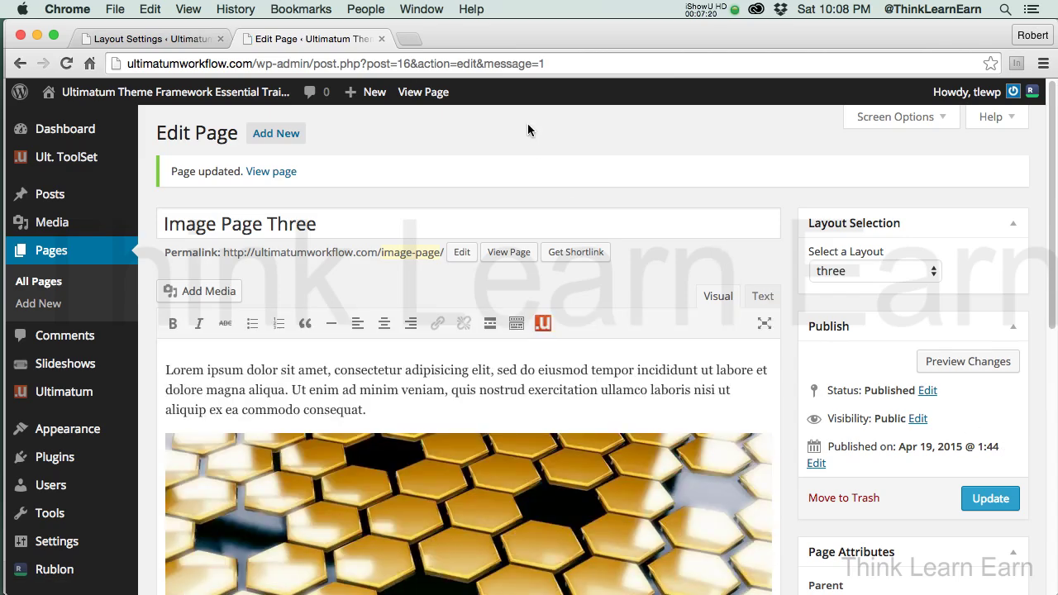
# Step: Visit the site's front page and examine which slides its slideshow displays
pyautogui.moveTo(114, 102)
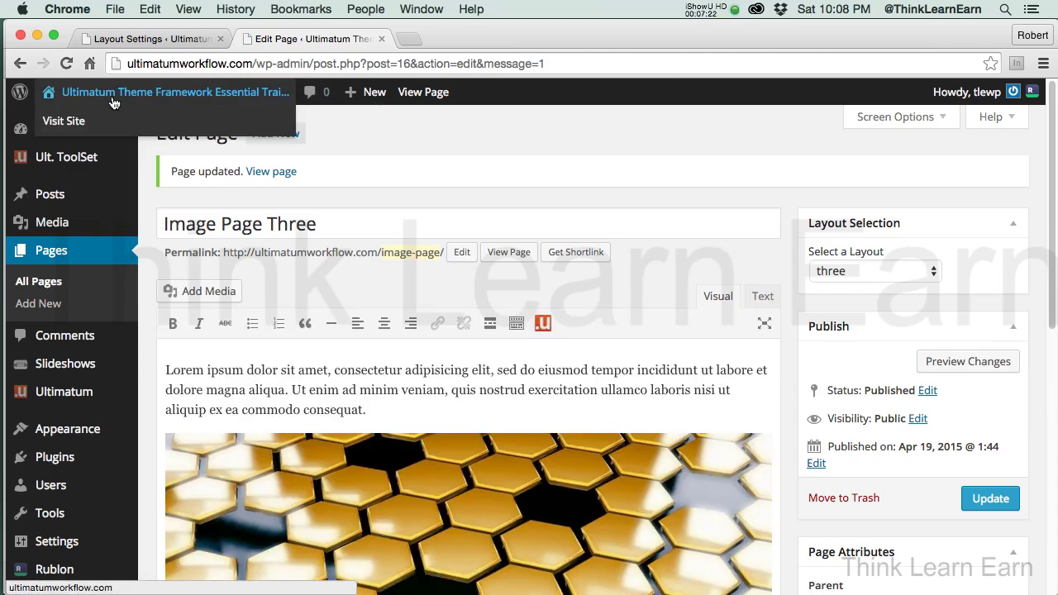
pyautogui.click(73, 121)
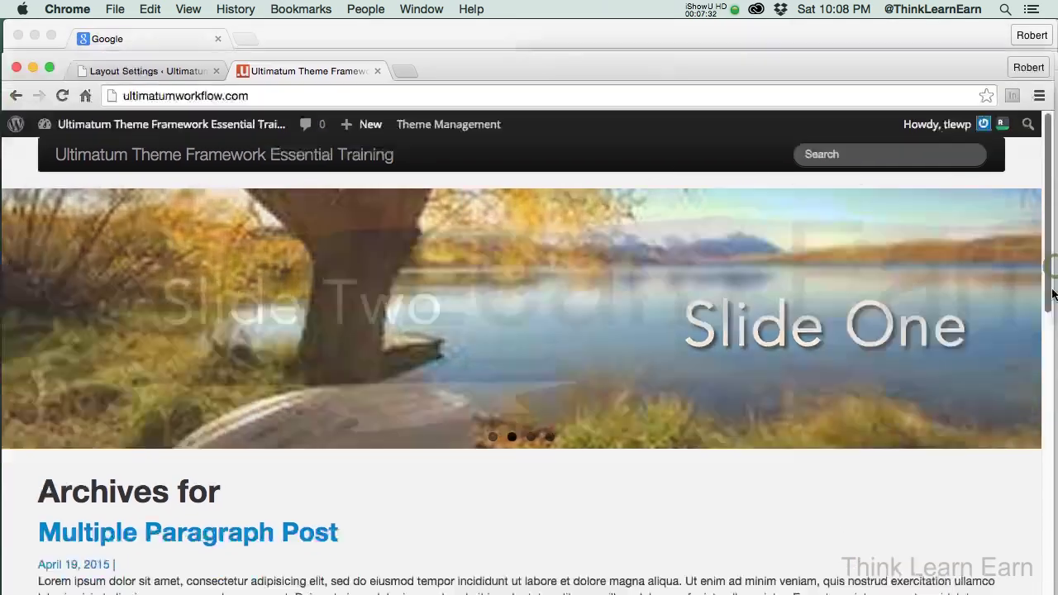
pyautogui.scroll(-10, 1052, 270)
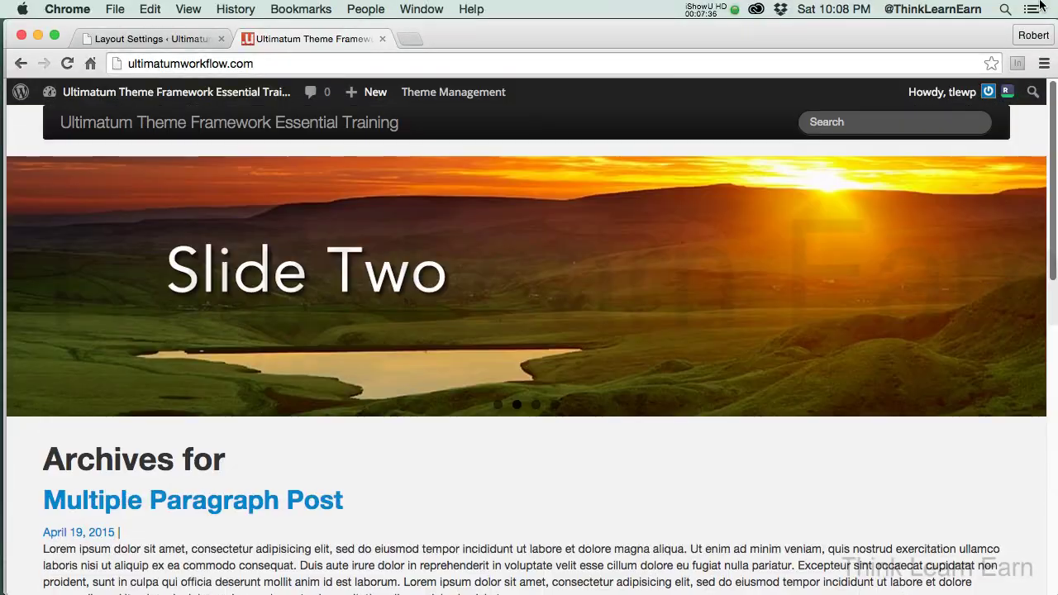
pyautogui.doubleClick(680, 41)
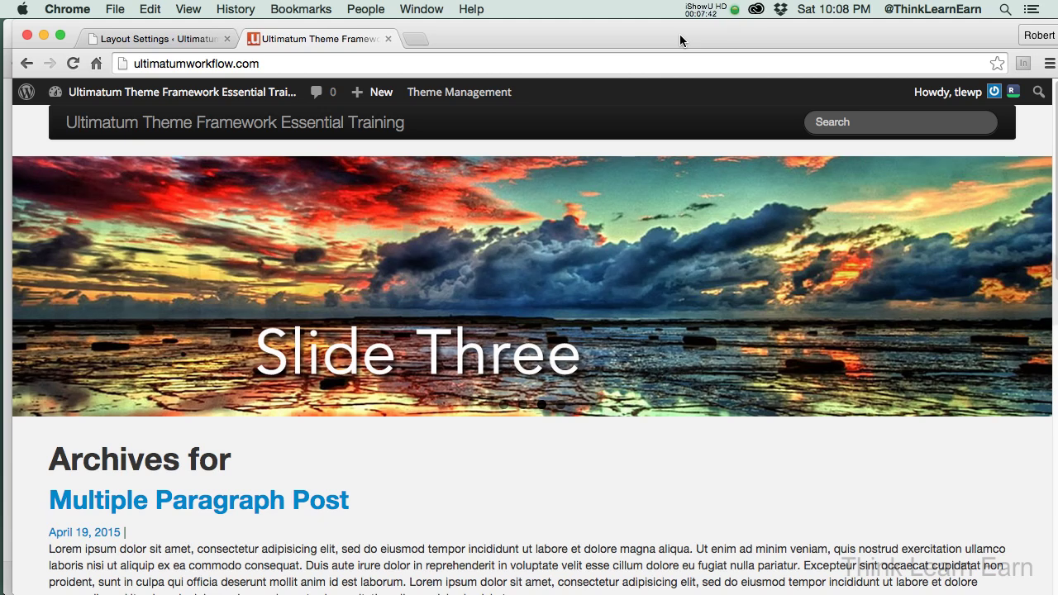
# Step: Return to the Image Page Three editor, preview the page to check its slideshow, and close the preview
pyautogui.click(28, 65)
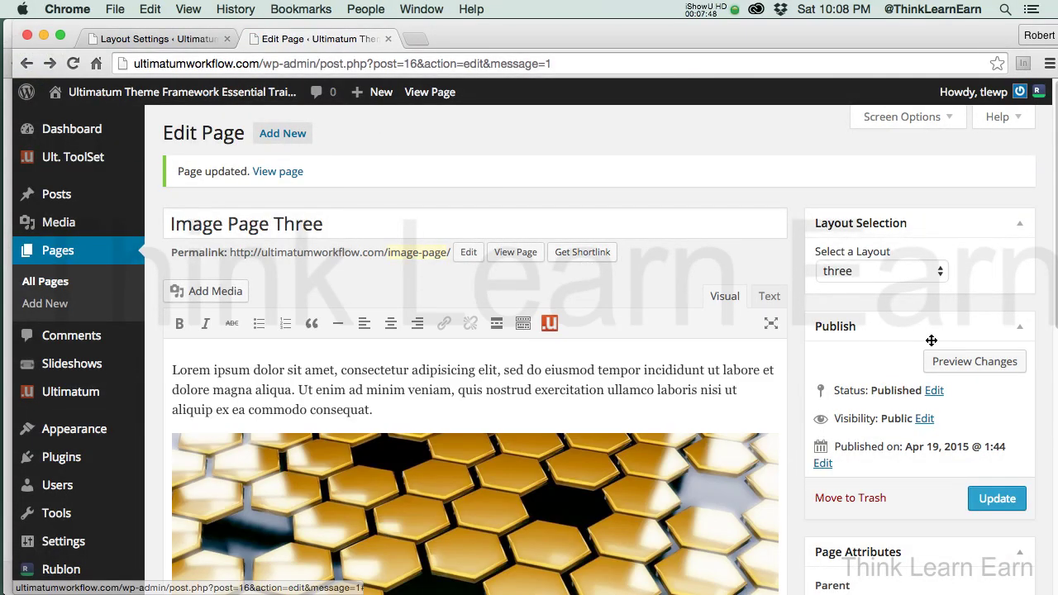
pyautogui.click(962, 363)
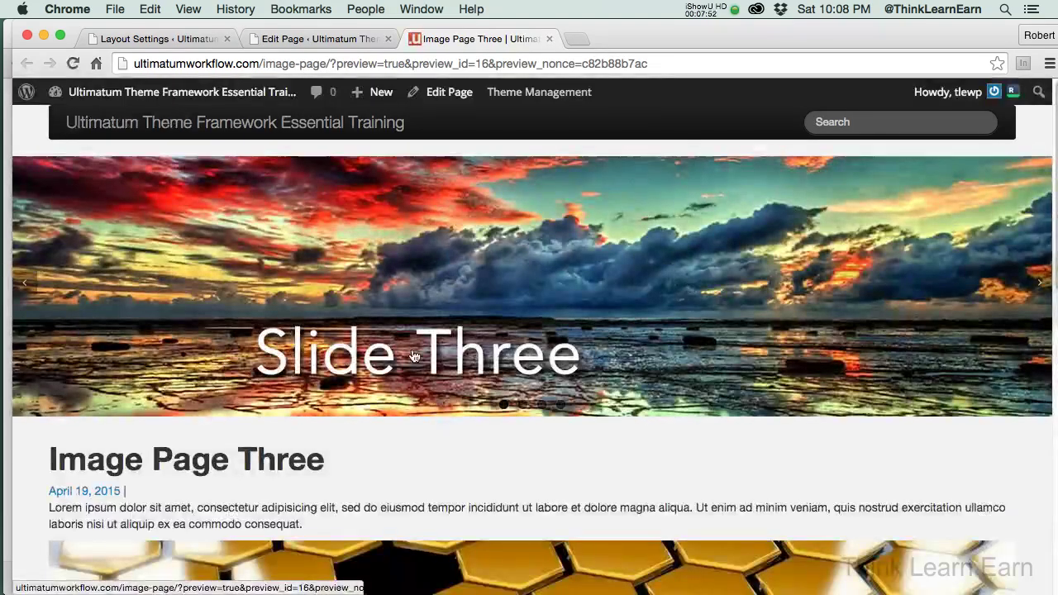
pyautogui.click(550, 39)
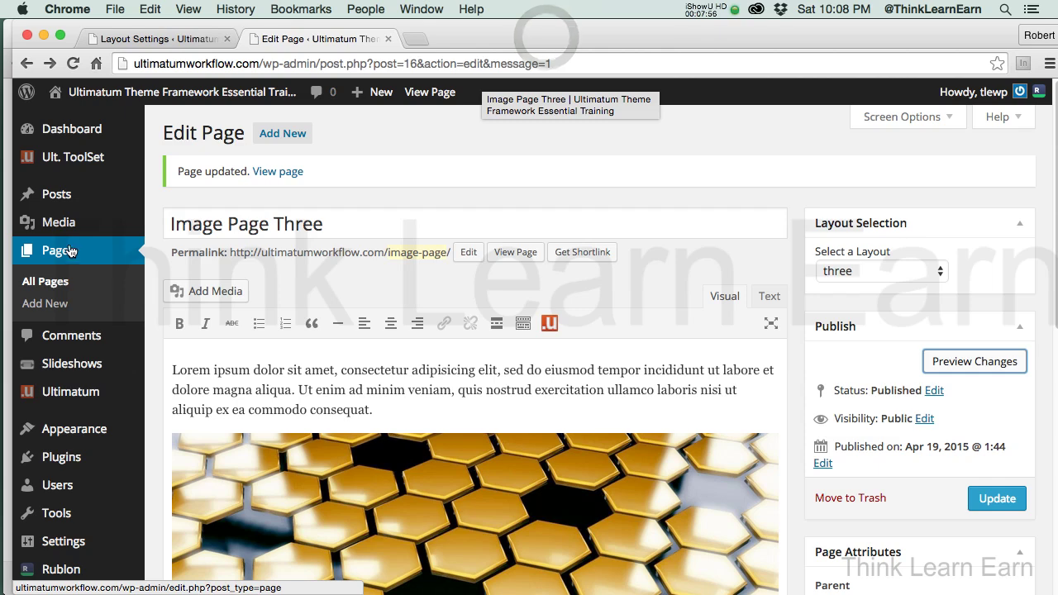
# Step: View Headers Page Two from the pages list, check its slideshow, and return to the list
pyautogui.click(28, 64)
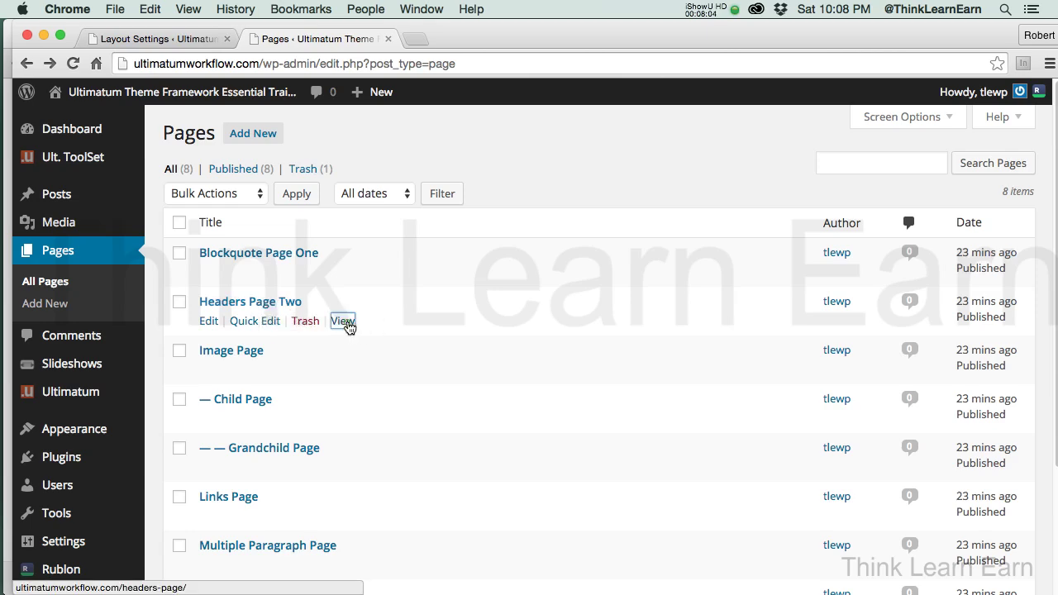
pyautogui.click(343, 322)
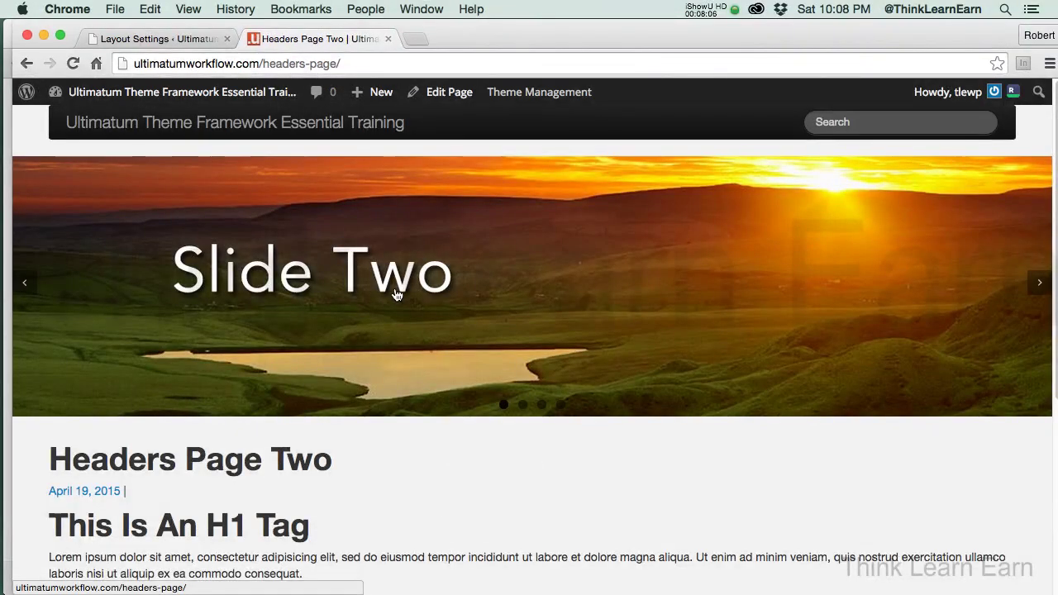
pyautogui.click(29, 63)
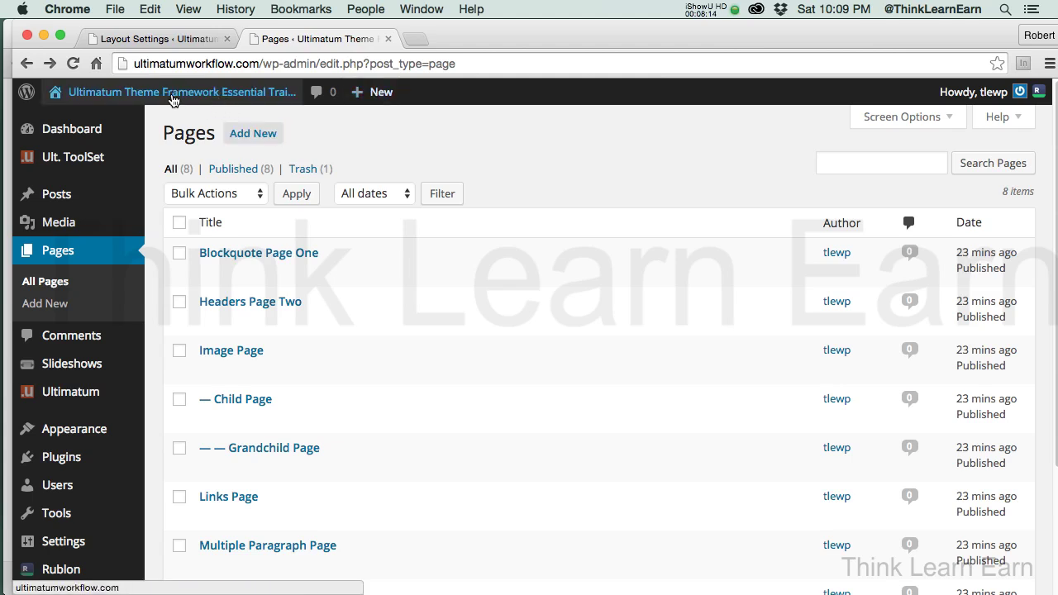
# Step: Select the web address of the current pages list for editing
pyautogui.moveTo(170, 95)
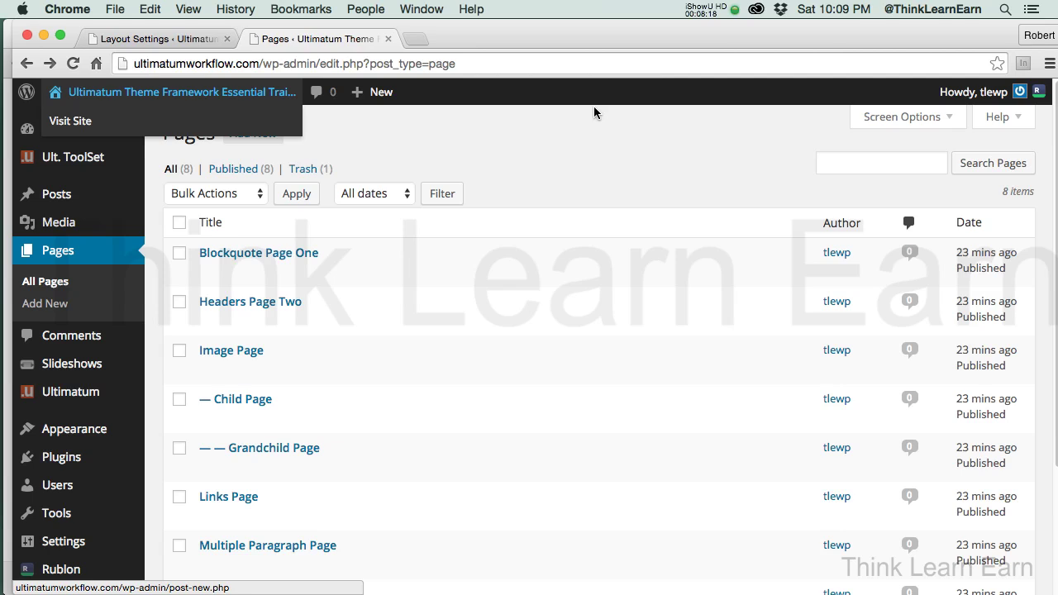
pyautogui.click(527, 65)
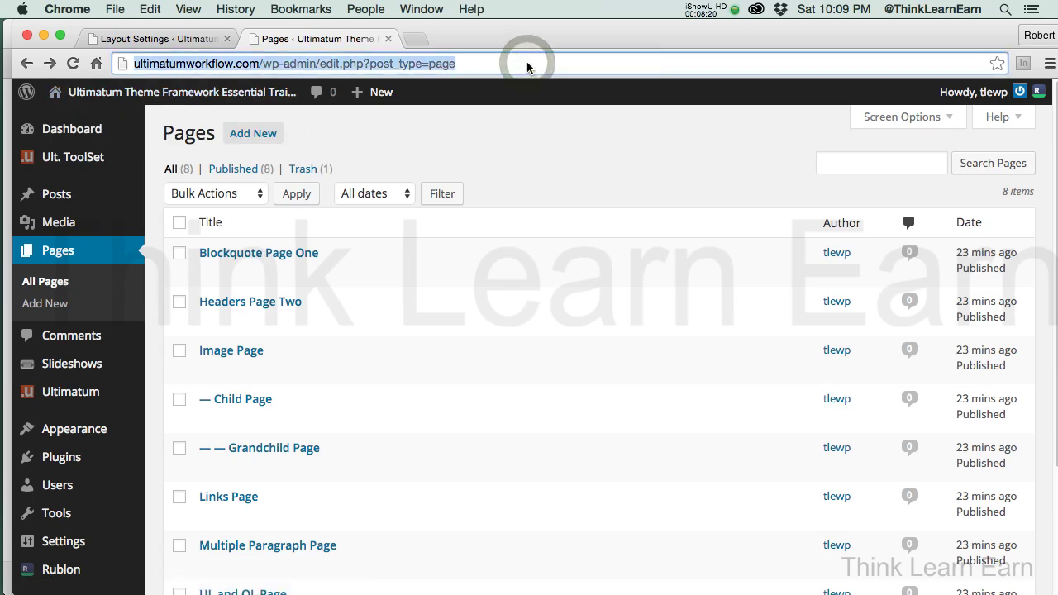